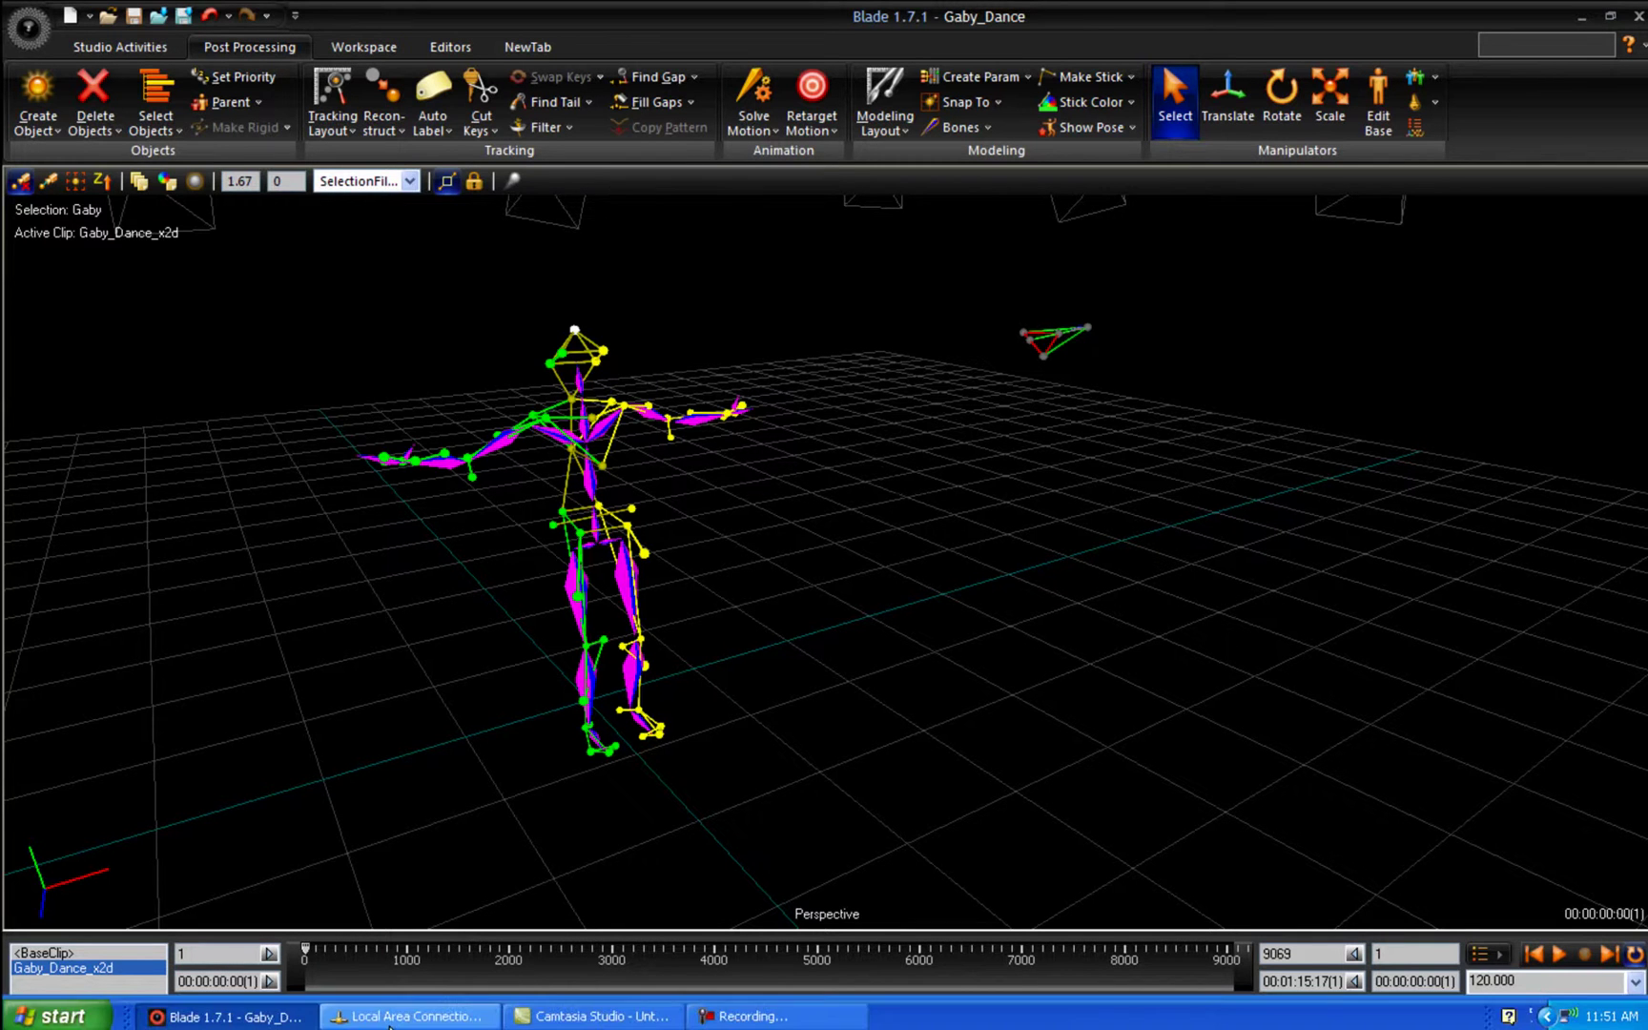
# - Check the IP address settings in the Local Area Connection's TCP/IP properties, then close both properties dialogs
pyautogui.click(420, 1017)
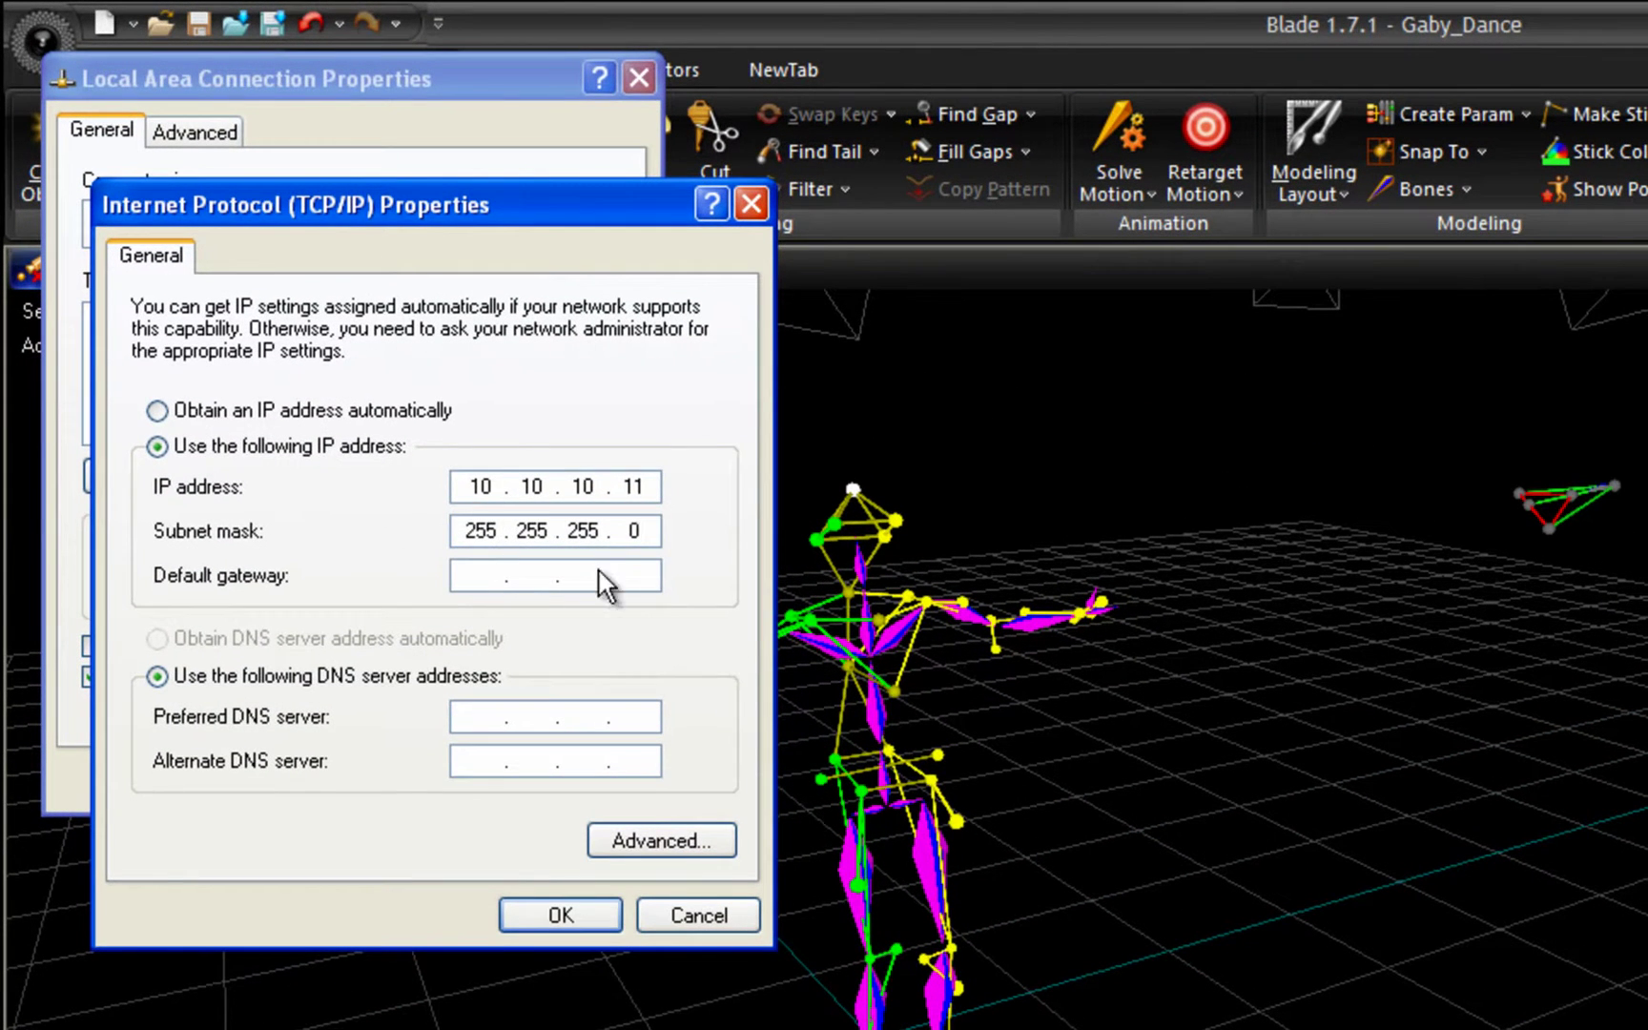
pyautogui.click(751, 204)
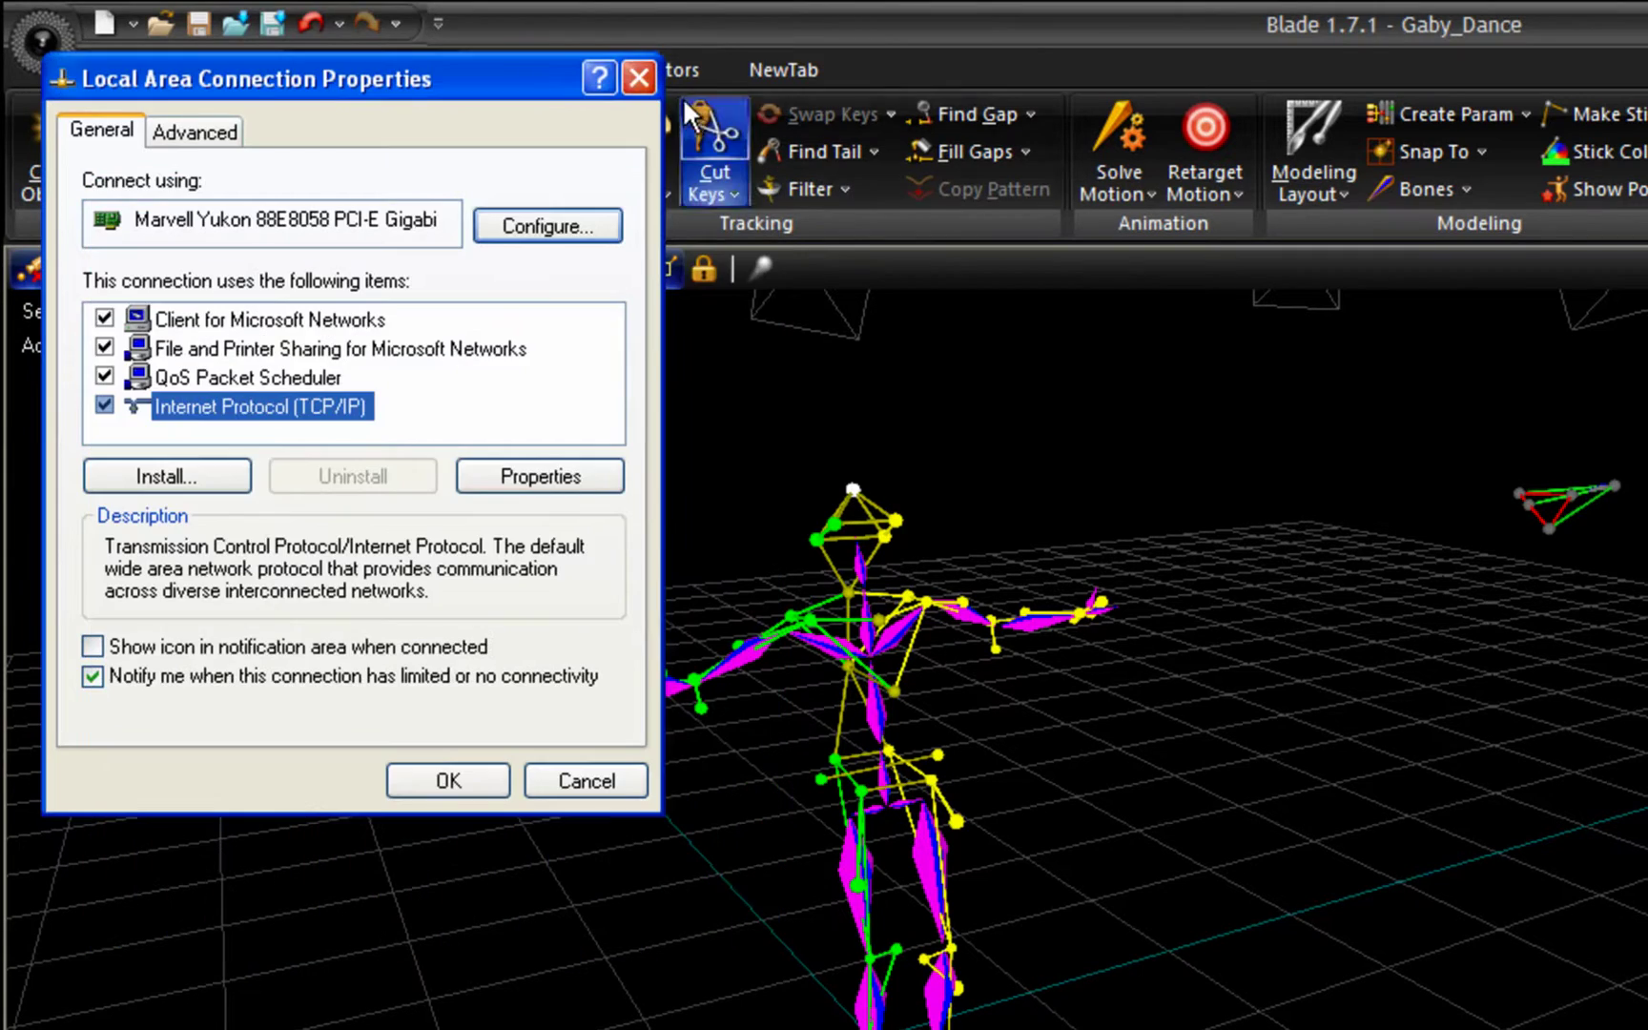
pyautogui.click(639, 78)
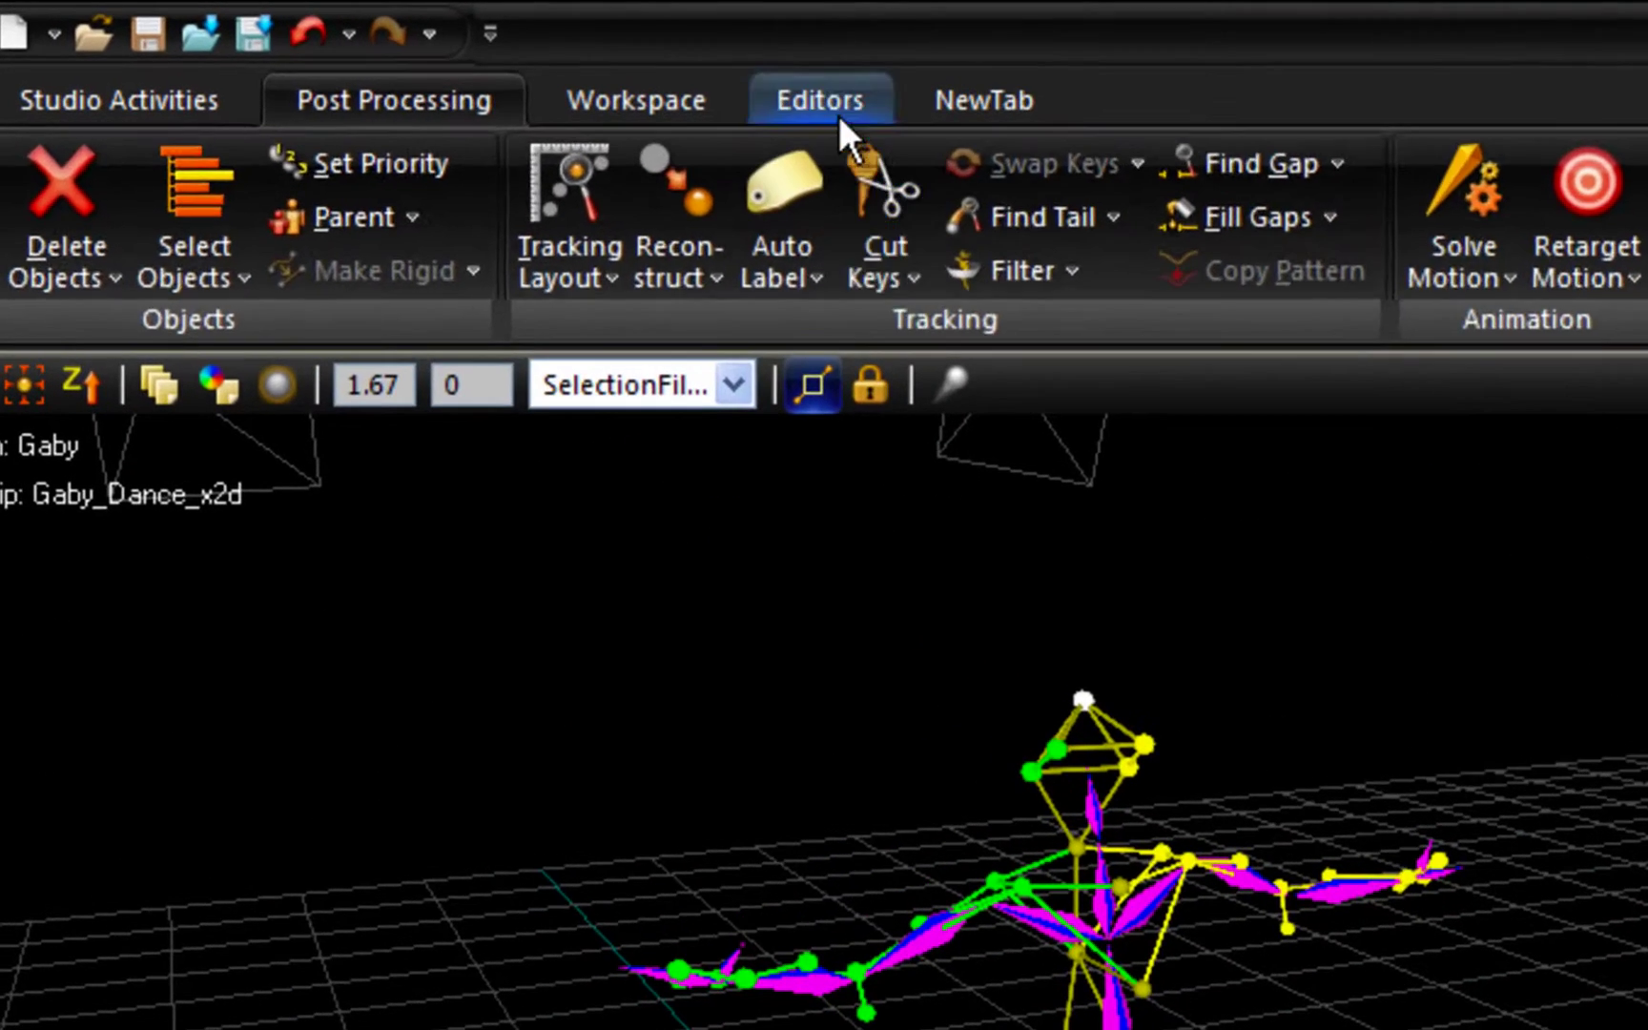
# - Activate Blade's real-time server and enable Stream Offline Data
pyautogui.click(458, 53)
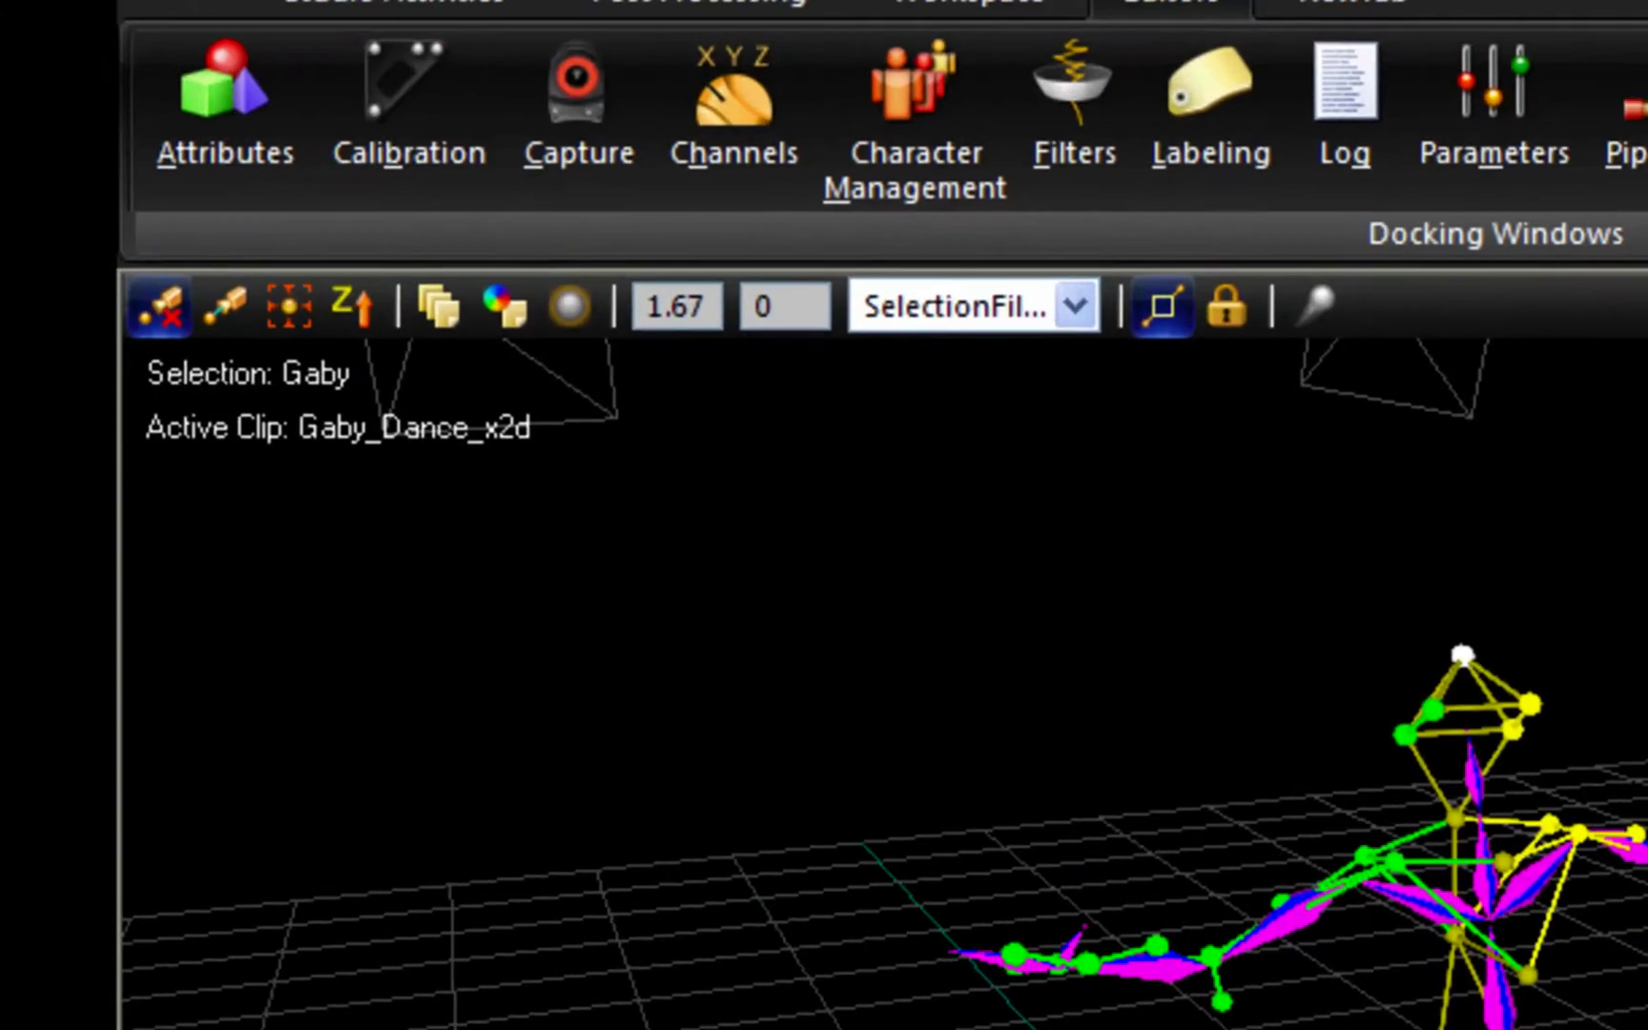
pyautogui.click(1391, 206)
pyautogui.click(723, 344)
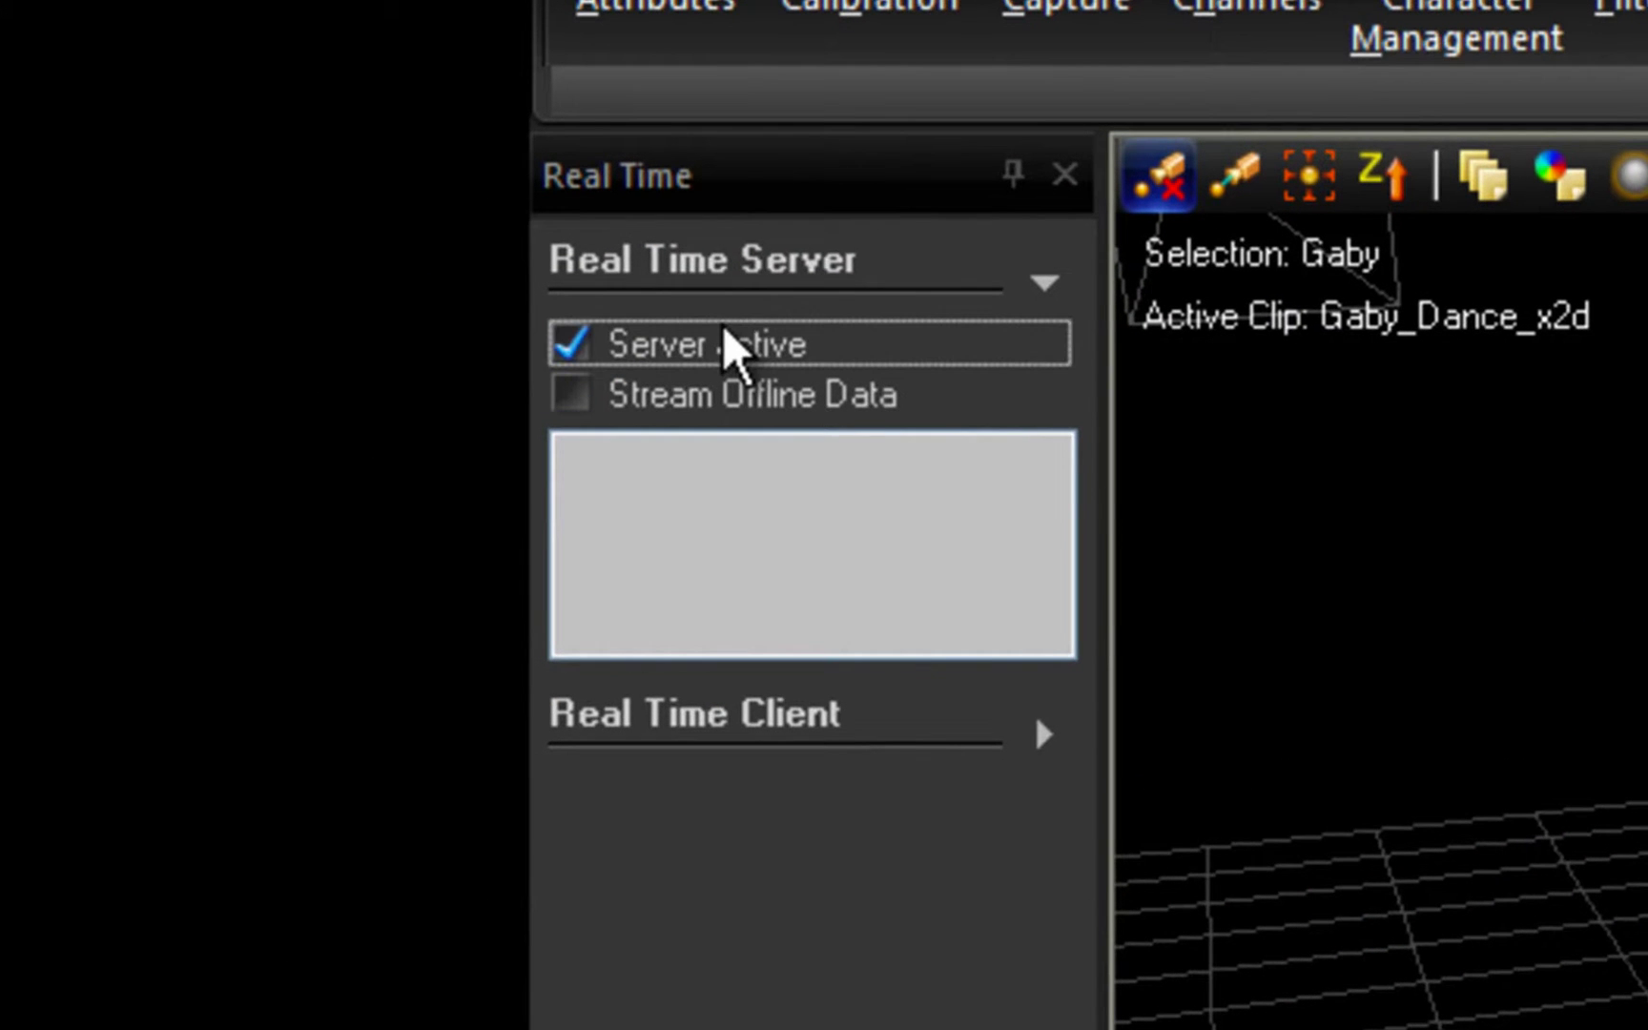
pyautogui.click(629, 396)
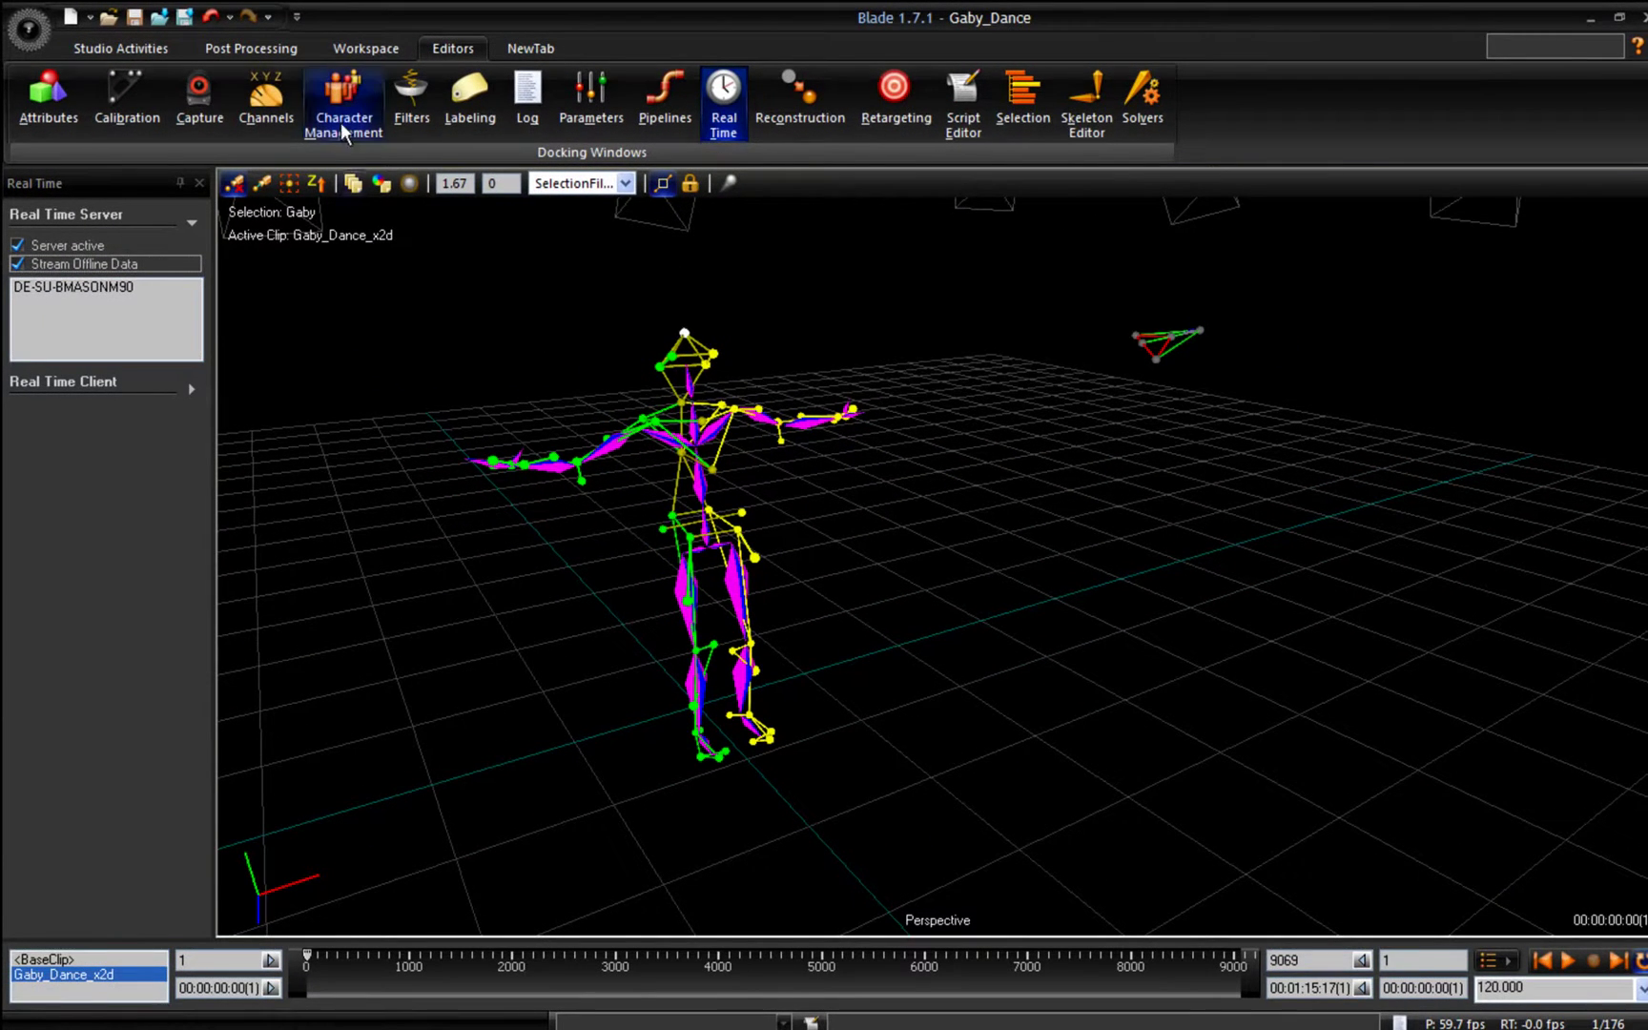
# - Show the Character Management window to list the subjects being streamed
pyautogui.click(343, 95)
pyautogui.keyDown('alt'); pyautogui.moveTo(790, 393); pyautogui.dragTo(767, 340, button='right'); pyautogui.keyUp('alt')
pyautogui.keyDown('alt'); pyautogui.moveTo(767, 341); pyautogui.dragTo(789, 339, button='middle'); pyautogui.keyUp('alt')
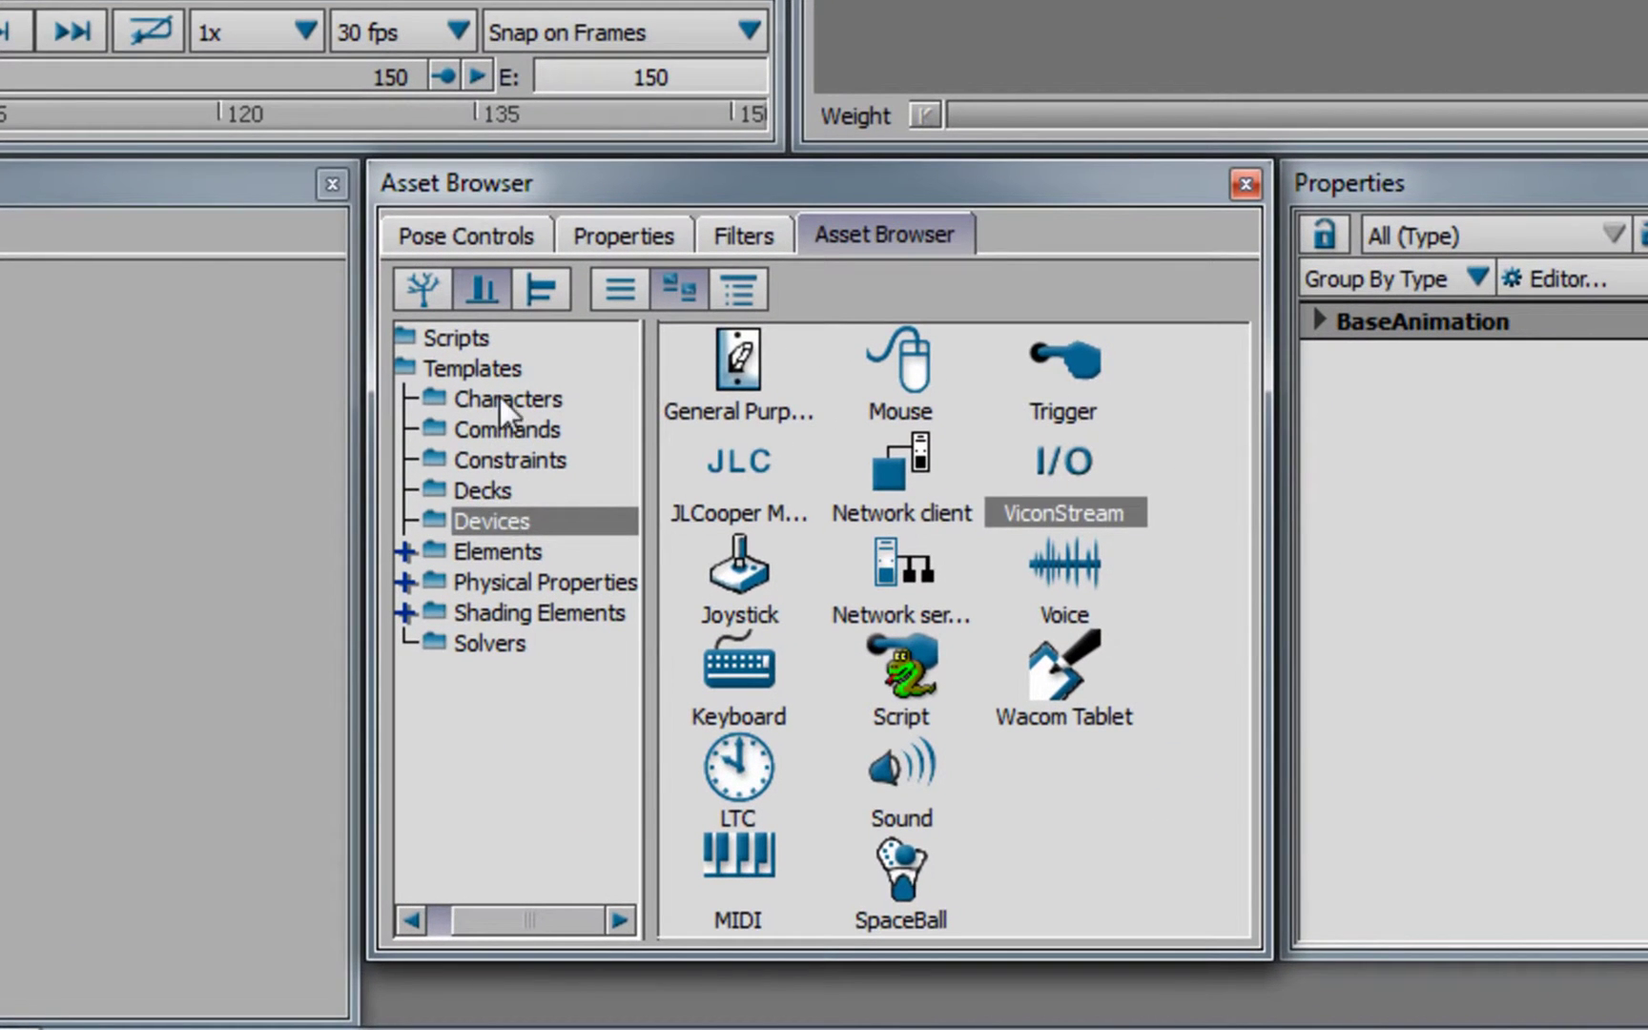
# - Switch to MotionBuilder, add a ViconStream device template to the scene and expand the scene's Devices
pyautogui.click(494, 372)
pyautogui.click(496, 523)
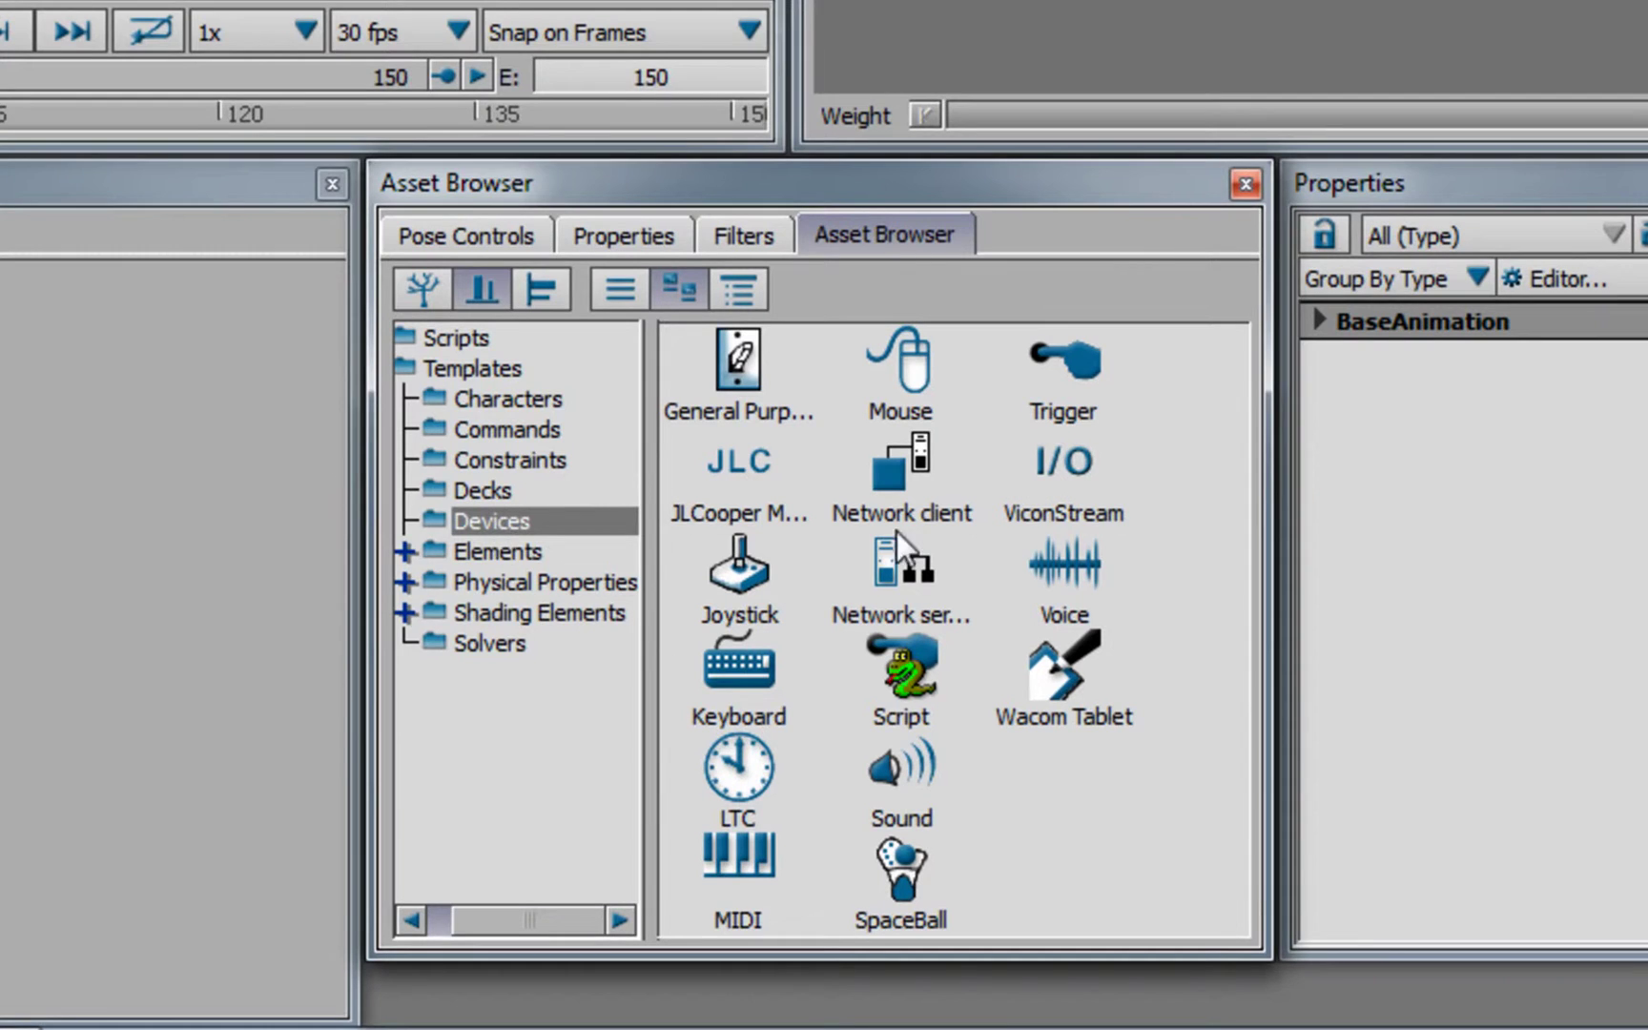
pyautogui.moveTo(1050, 483); pyautogui.dragTo(655, 374)
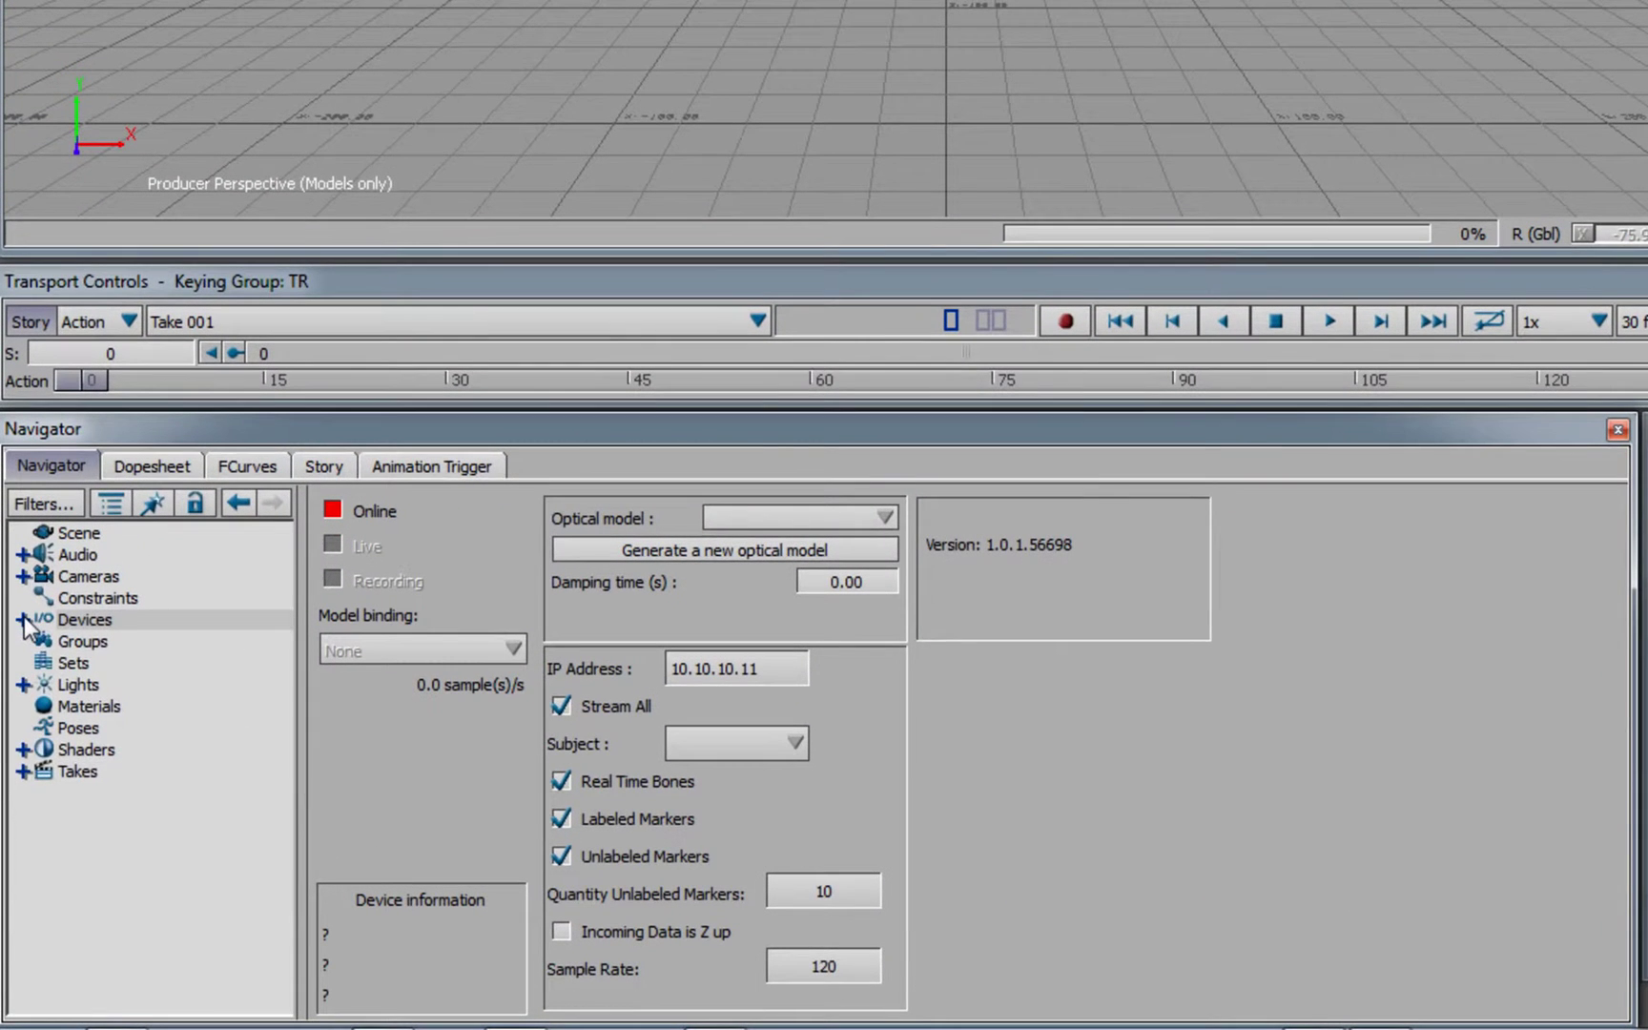
pyautogui.click(15, 780)
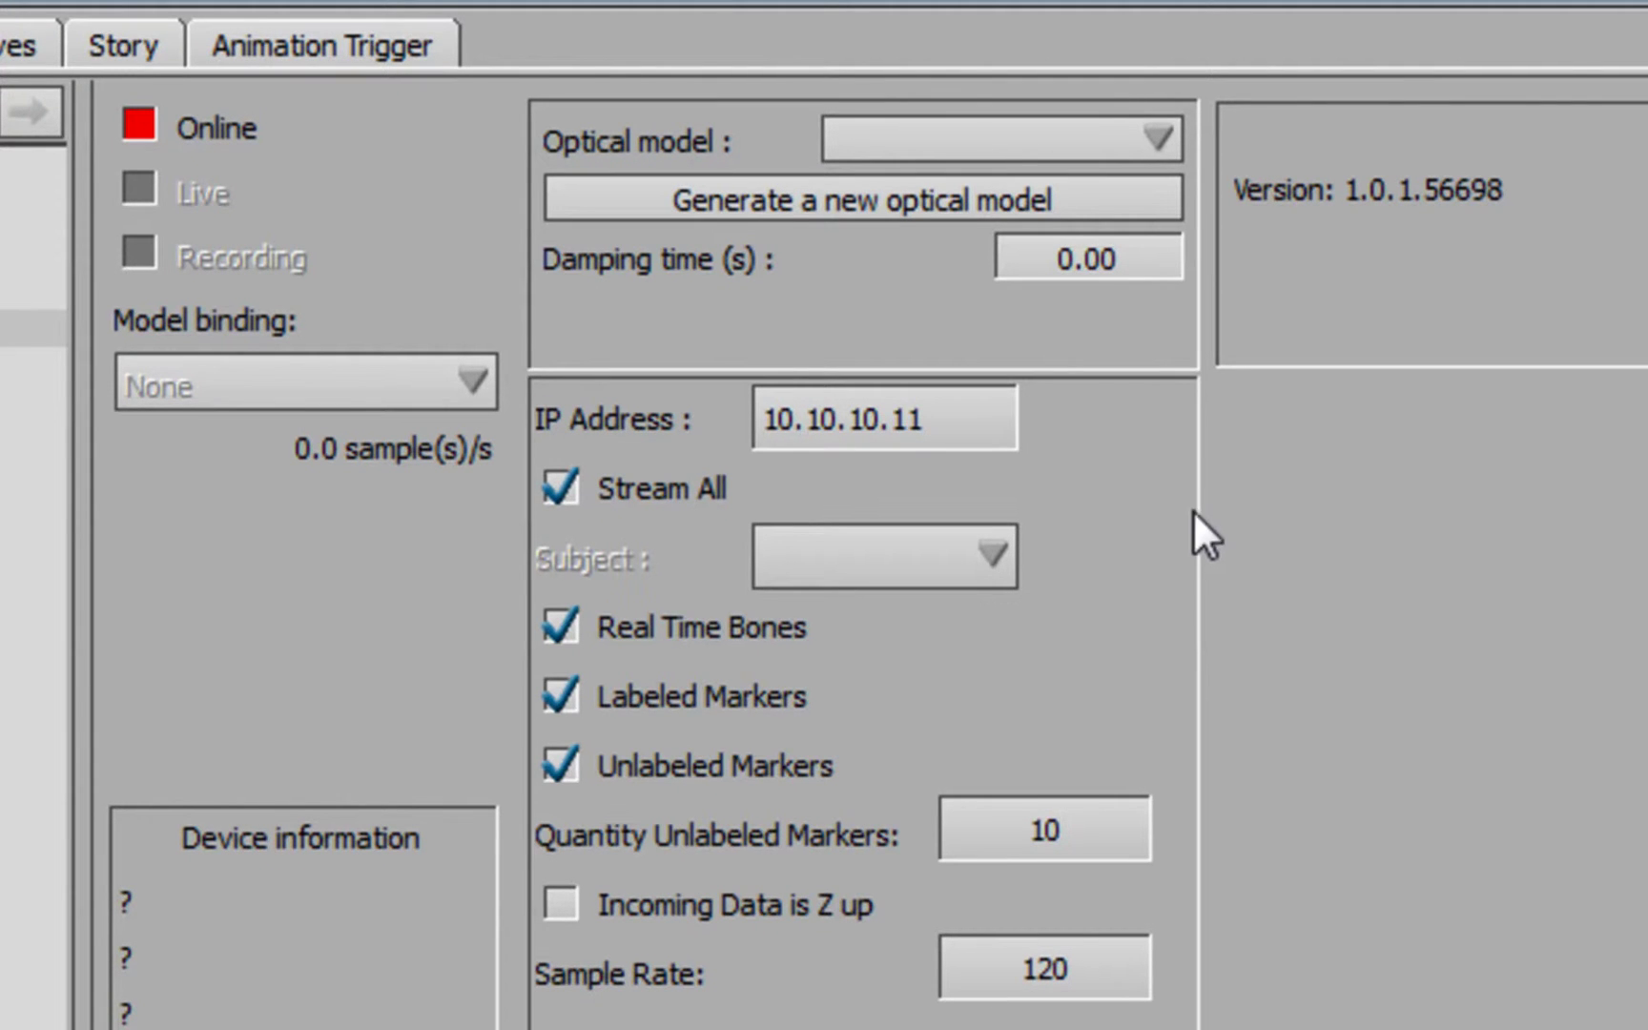
# - Generate an optical model with Stream All turned off and open the list for choosing a single subject
pyautogui.click(706, 488)
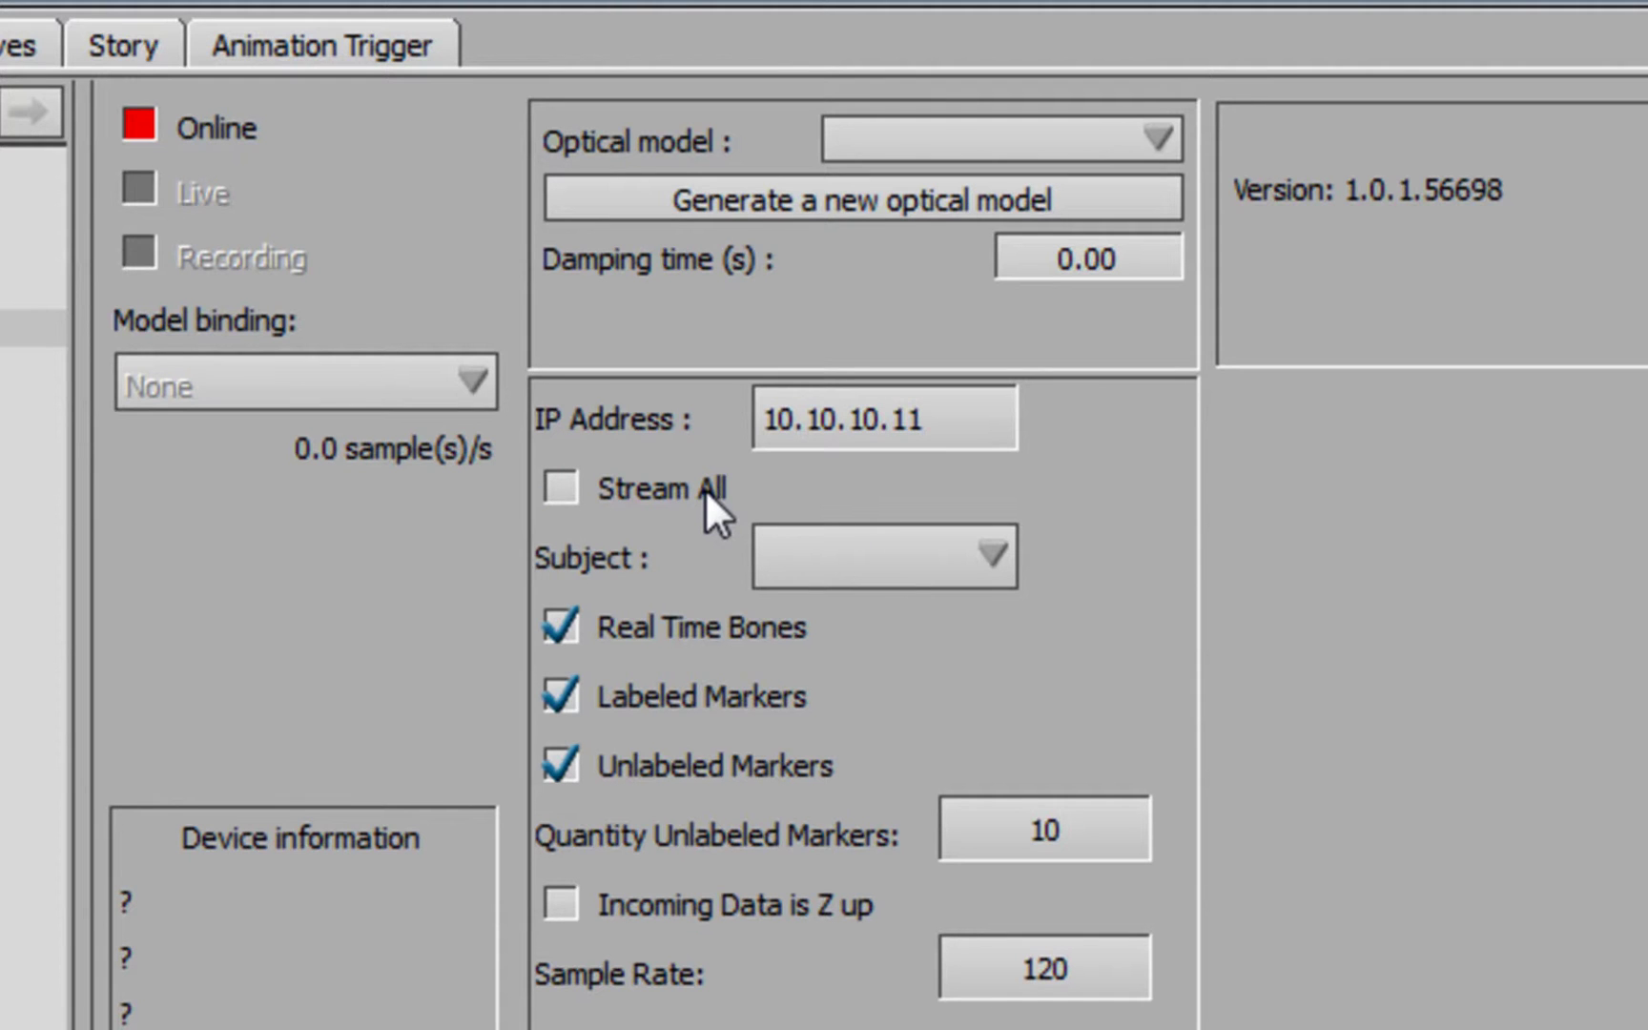
pyautogui.click(750, 214)
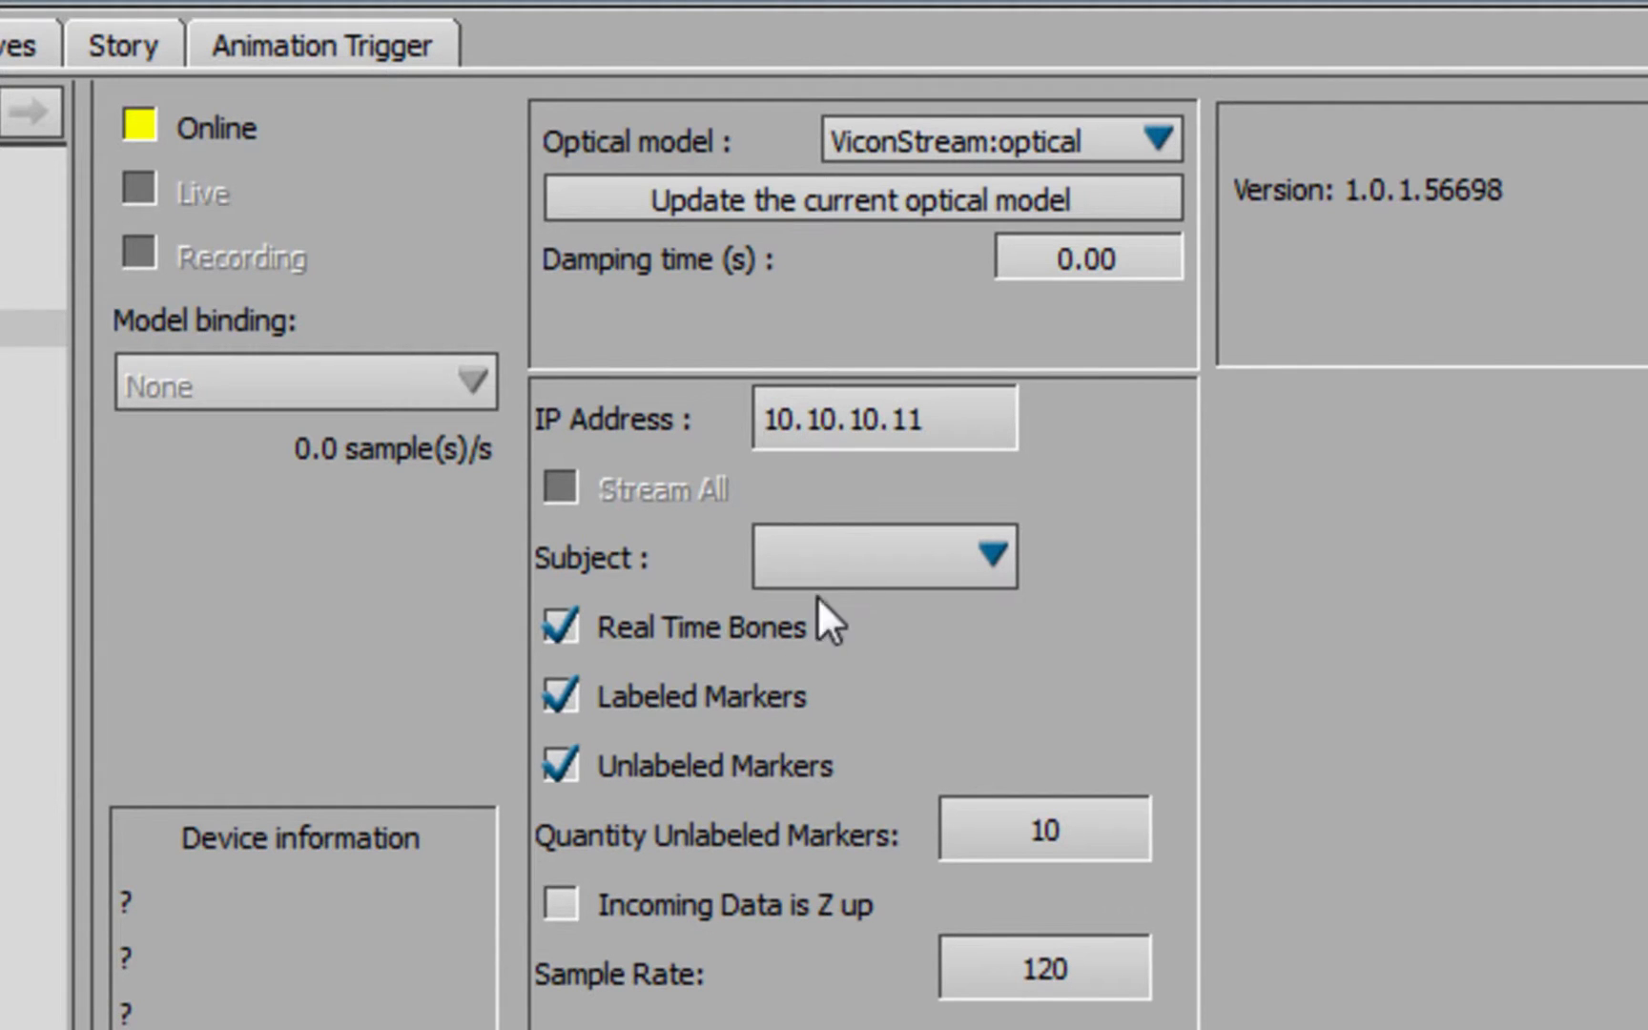
pyautogui.click(960, 581)
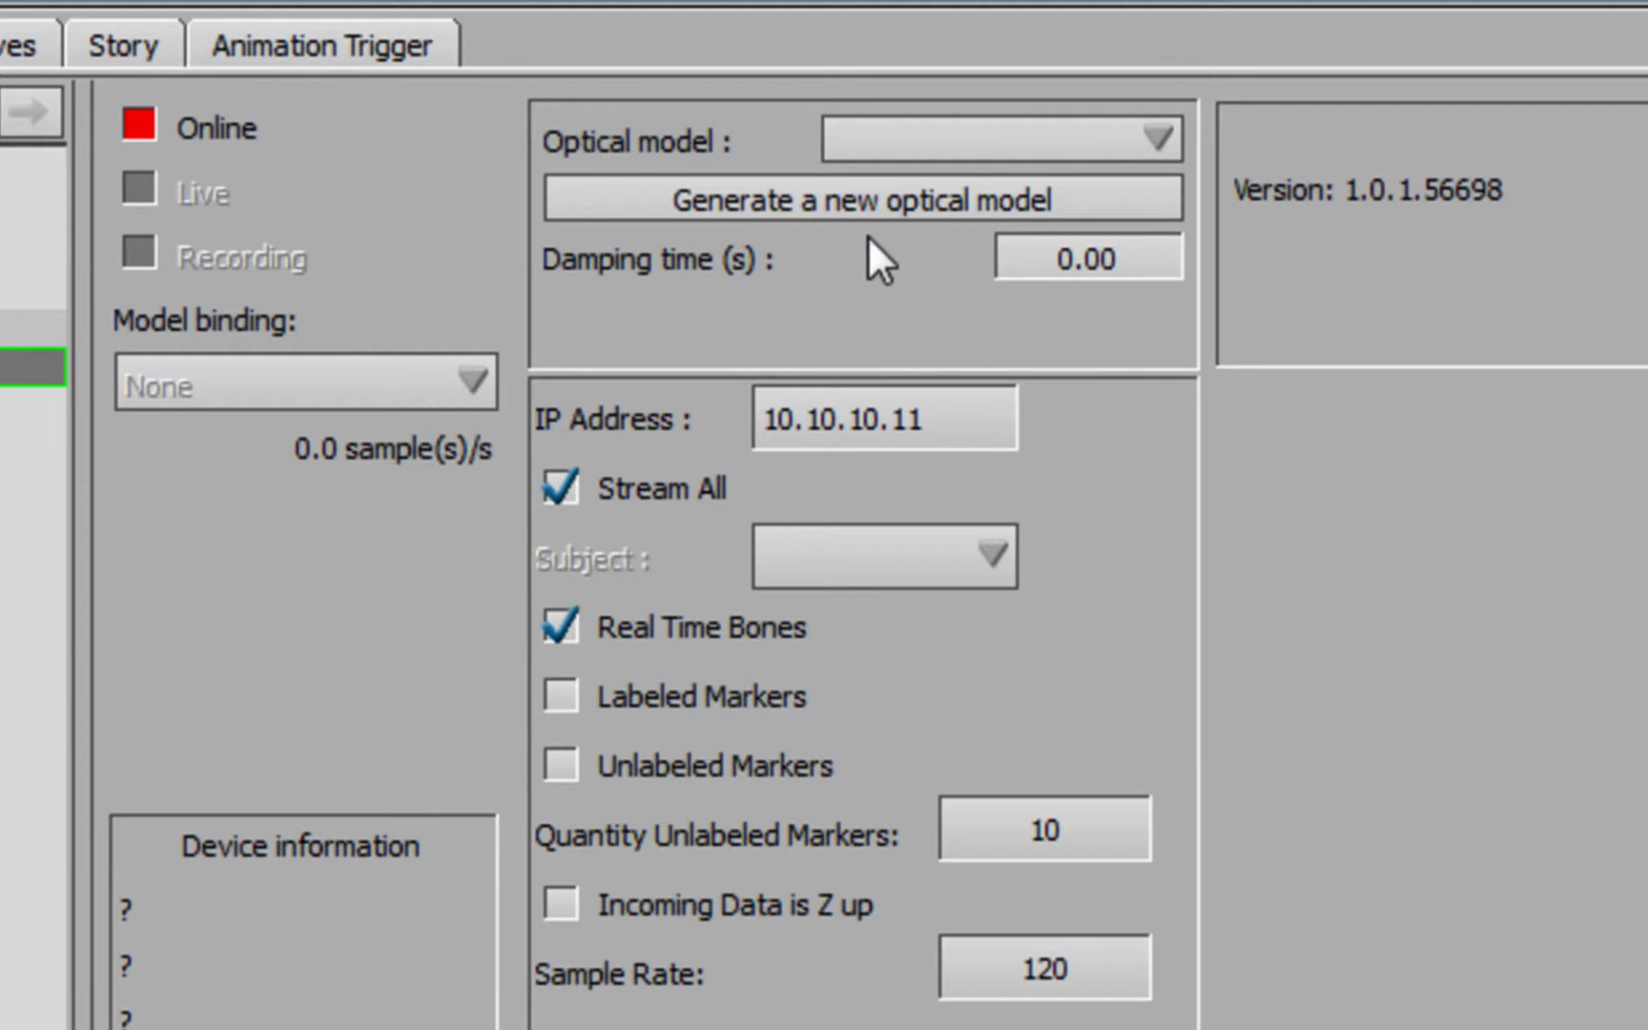
# - Generate a new optical model with Stream All and only Real Time Bones enabled, and change the viewer's display mode to show the skeleton
pyautogui.click(870, 205)
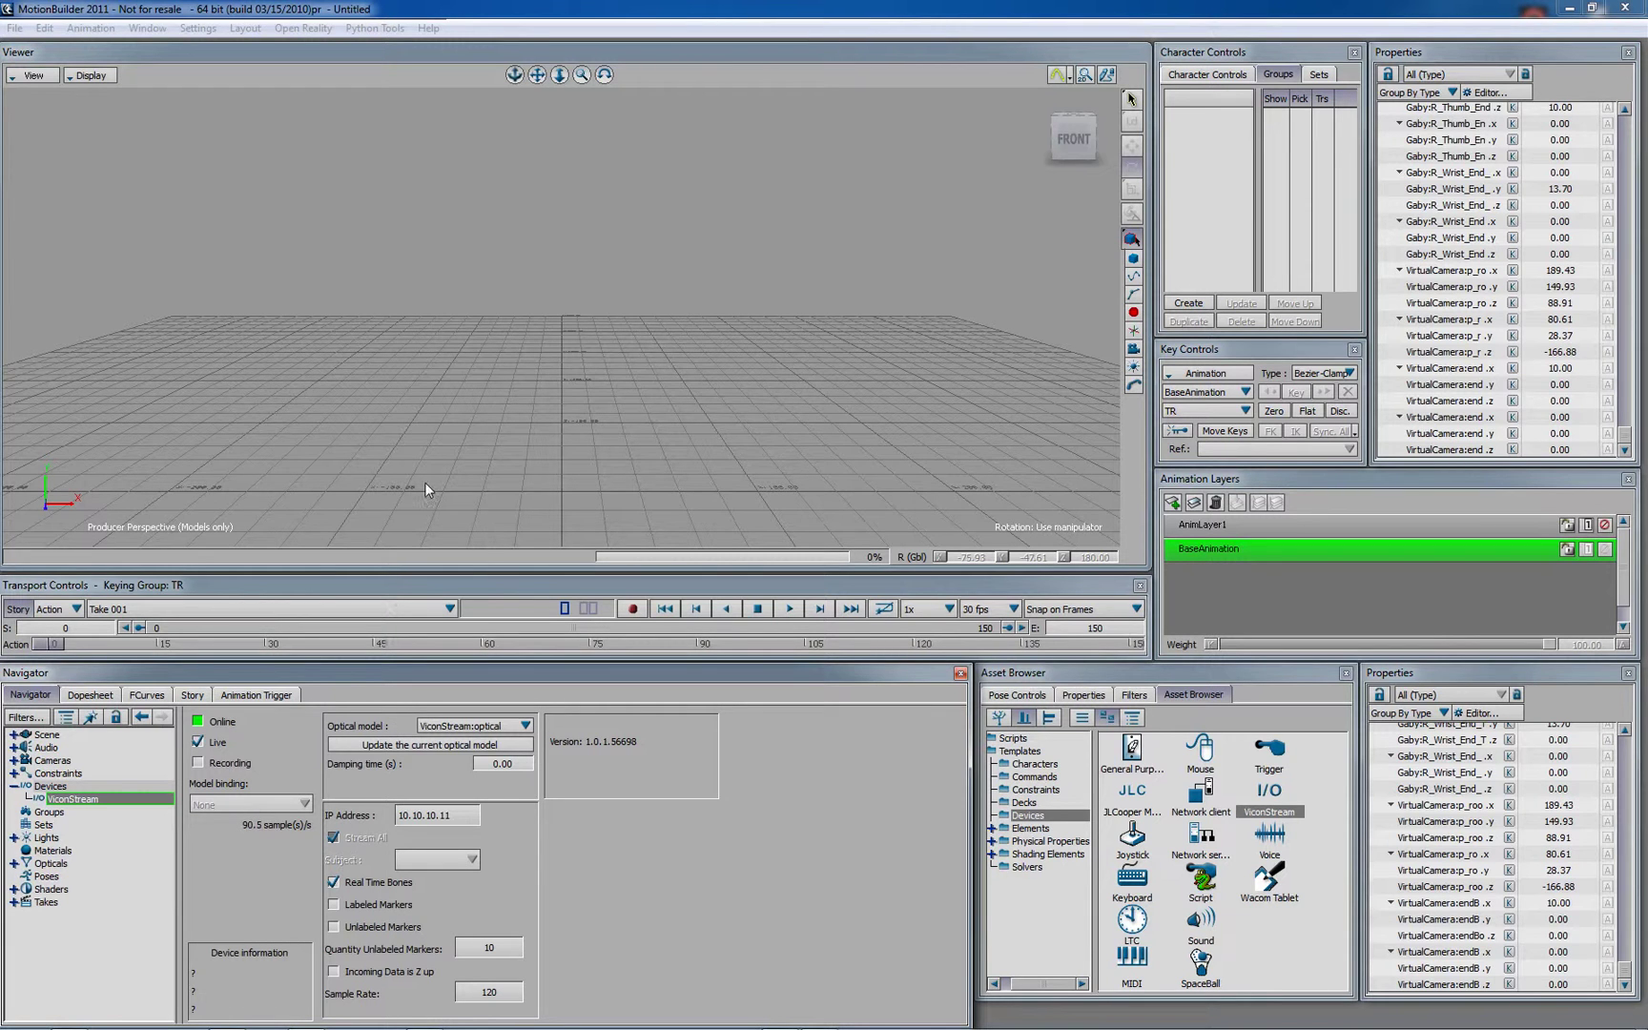
pyautogui.hotkey('ctrl', 'a')
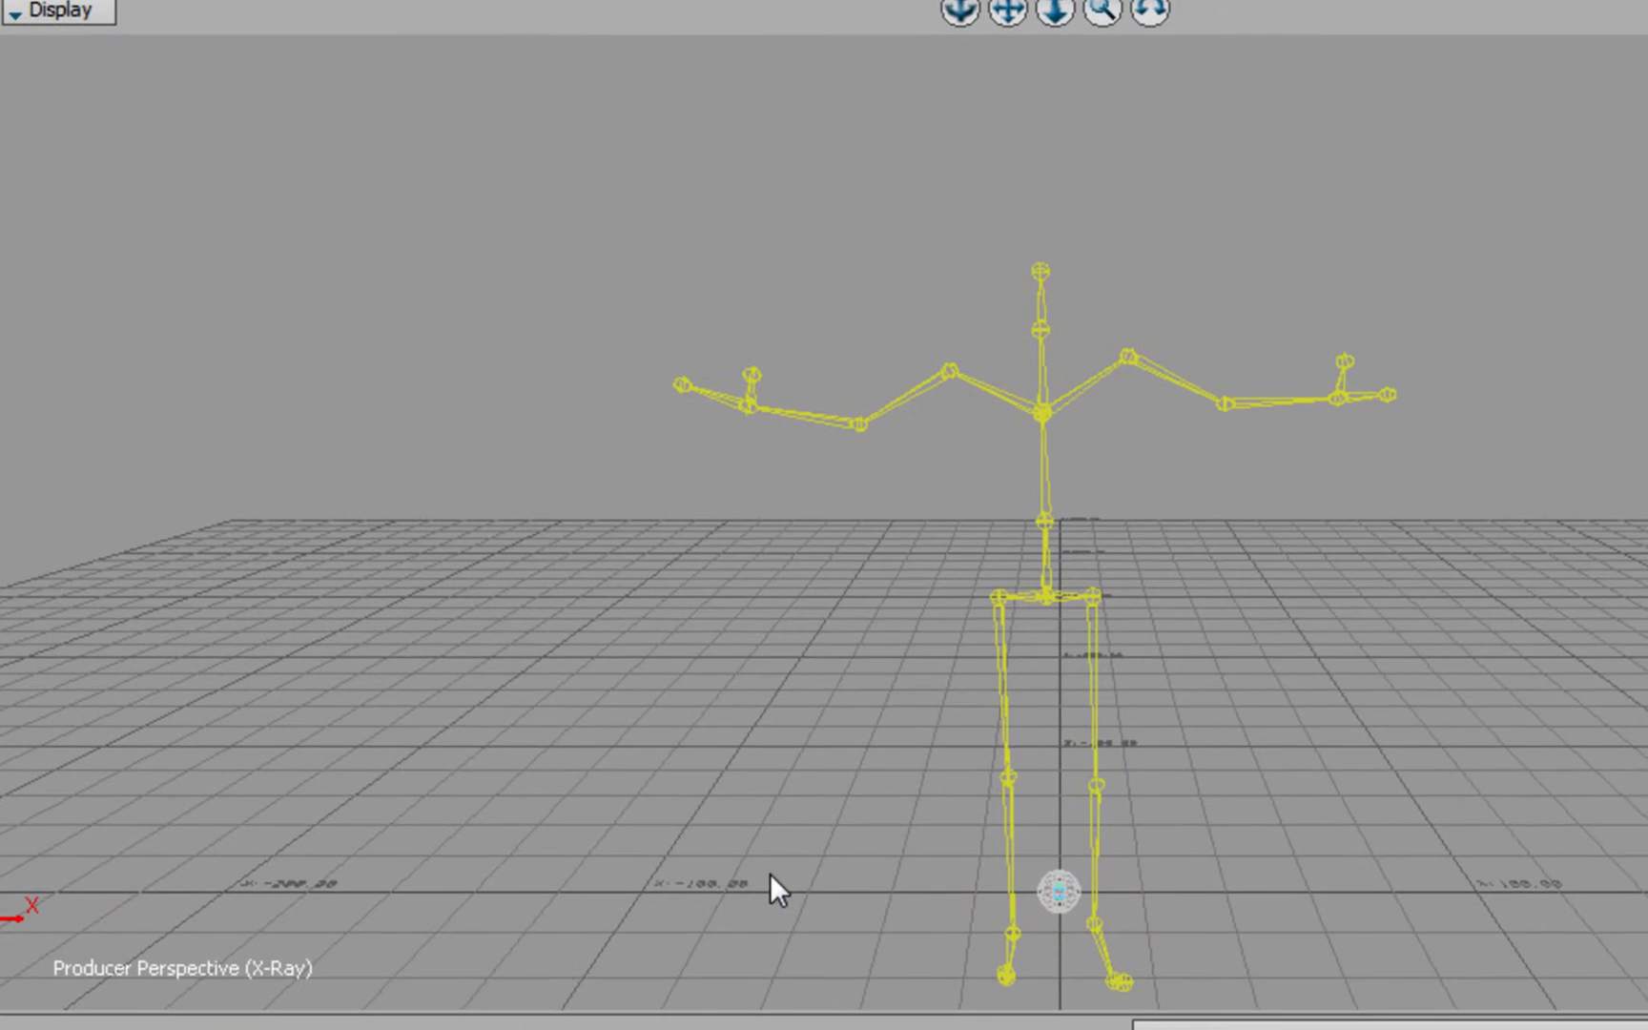
pyautogui.hotkey('ctrl', 'a')
pyautogui.hotkey('ctrl', 'a')
pyautogui.hotkey('ctrl', 'a')
pyautogui.hotkey('ctrl', 'a')
pyautogui.moveTo(952, 6); pyautogui.dragTo(1075, 2)
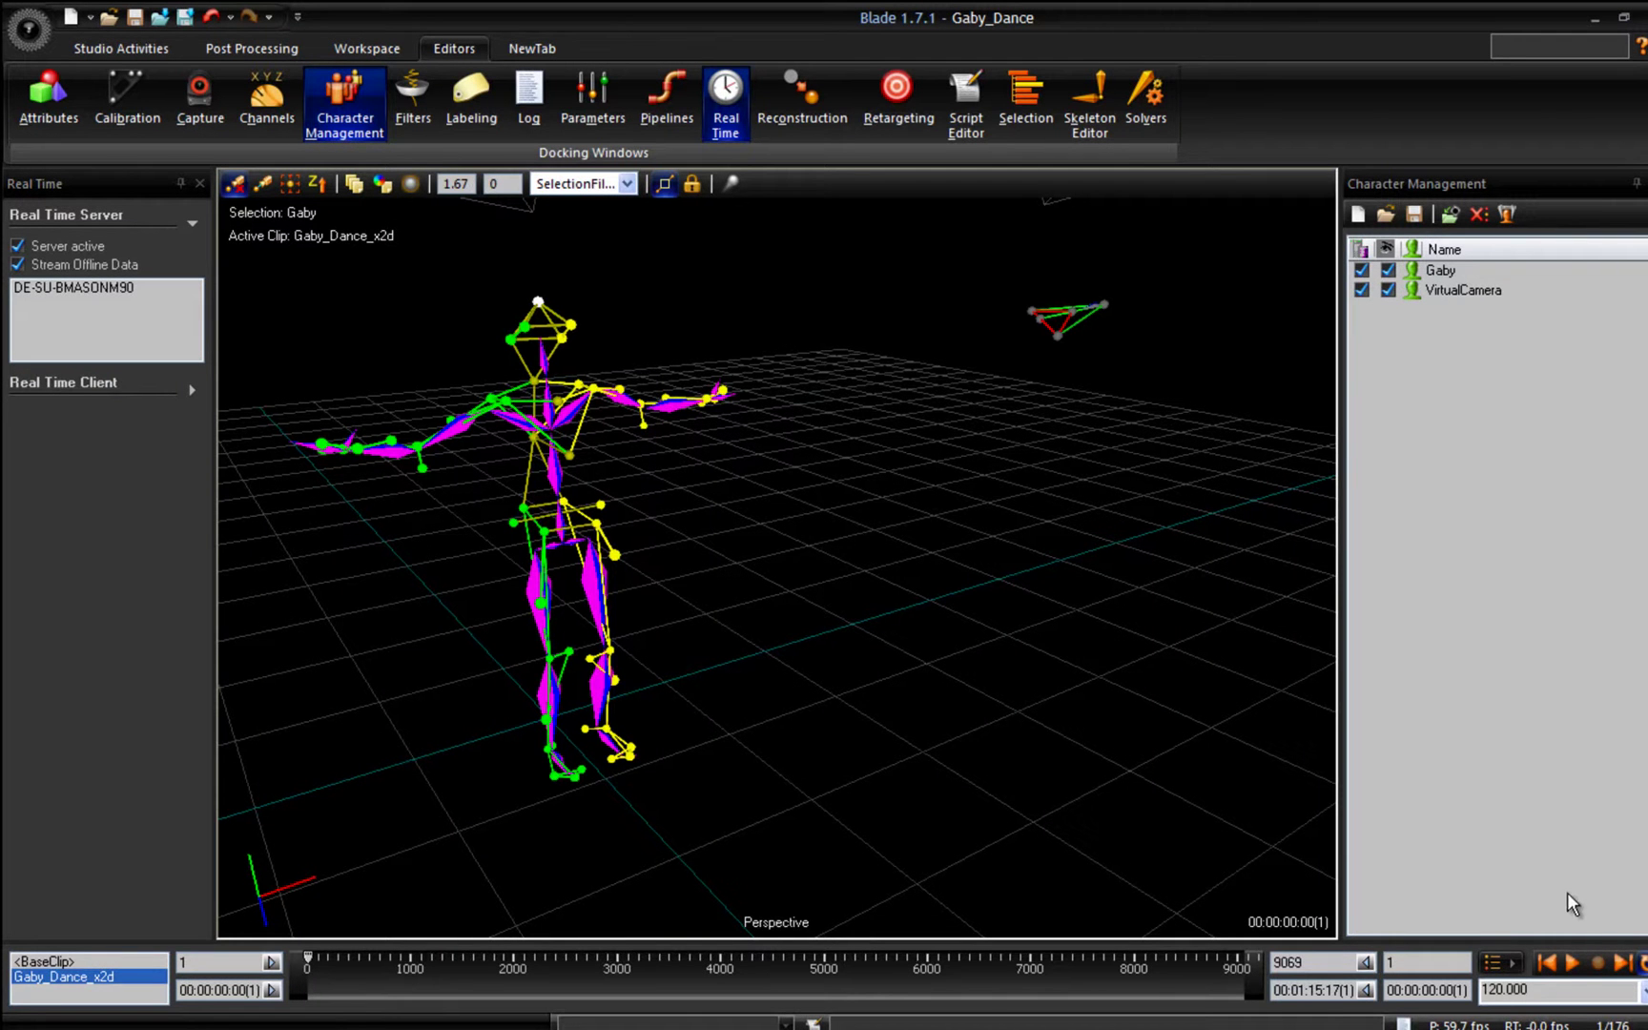
# - Play the Gaby_Dance_x2d clip in Blade, watch the streamed skeleton in MotionBuilder, and return the clip to its start
pyautogui.click(1567, 965)
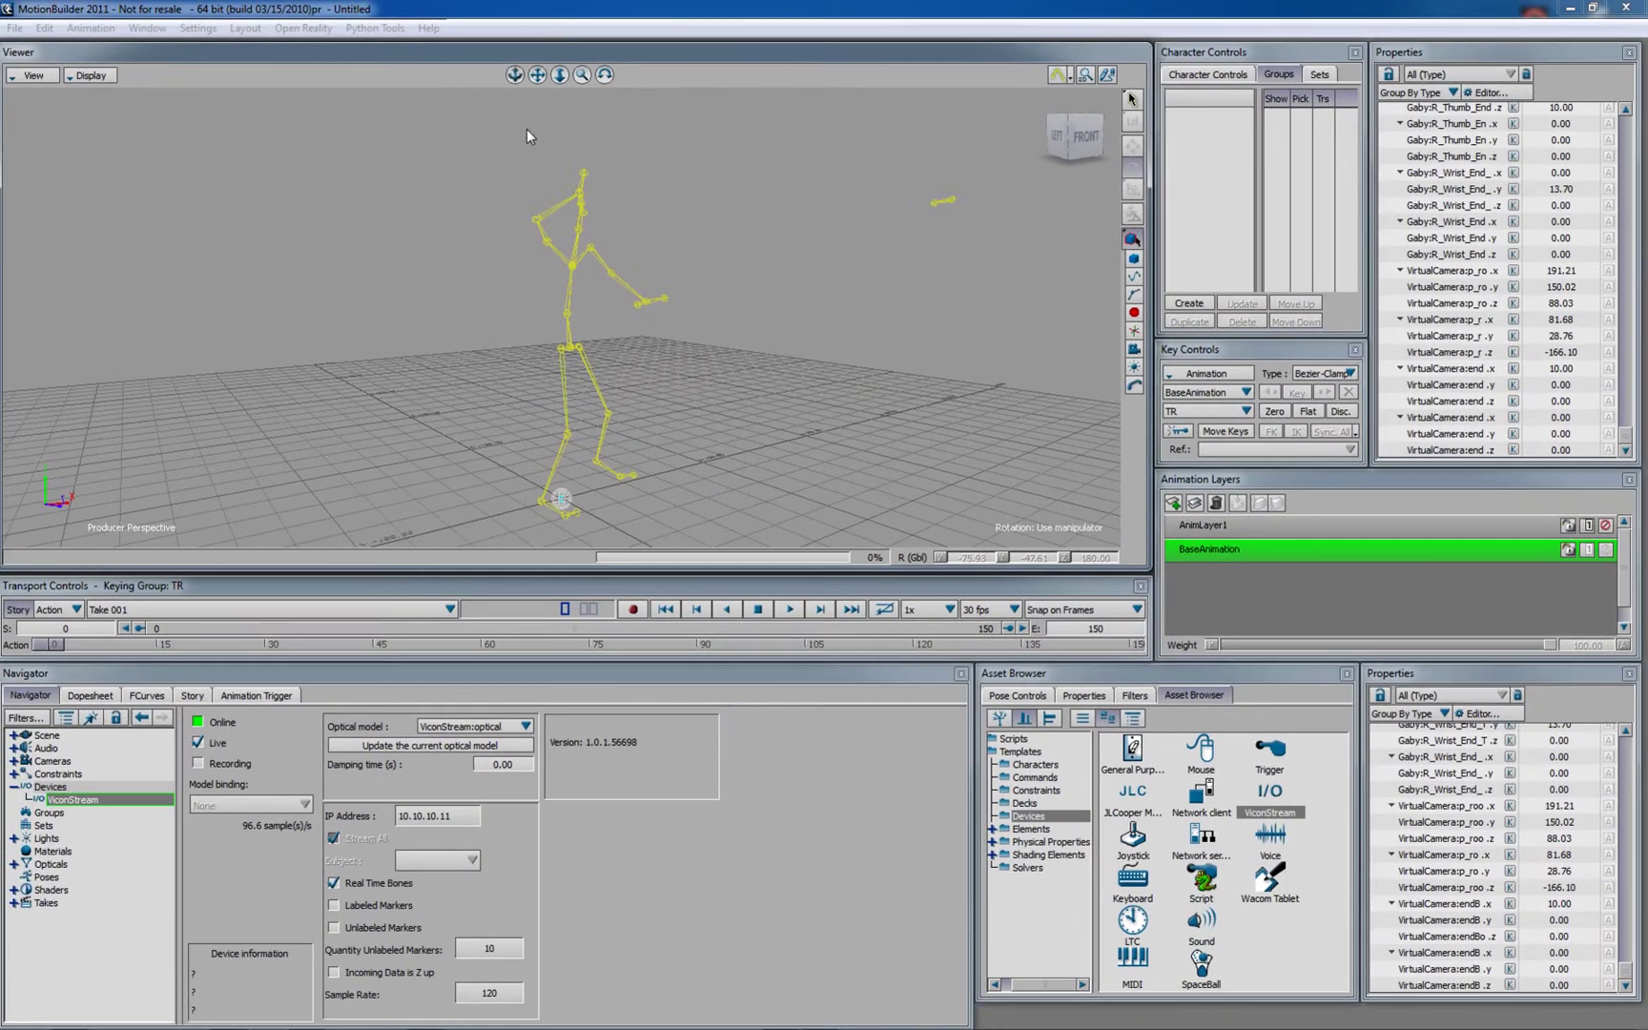
pyautogui.moveTo(515, 75); pyautogui.dragTo(542, 76)
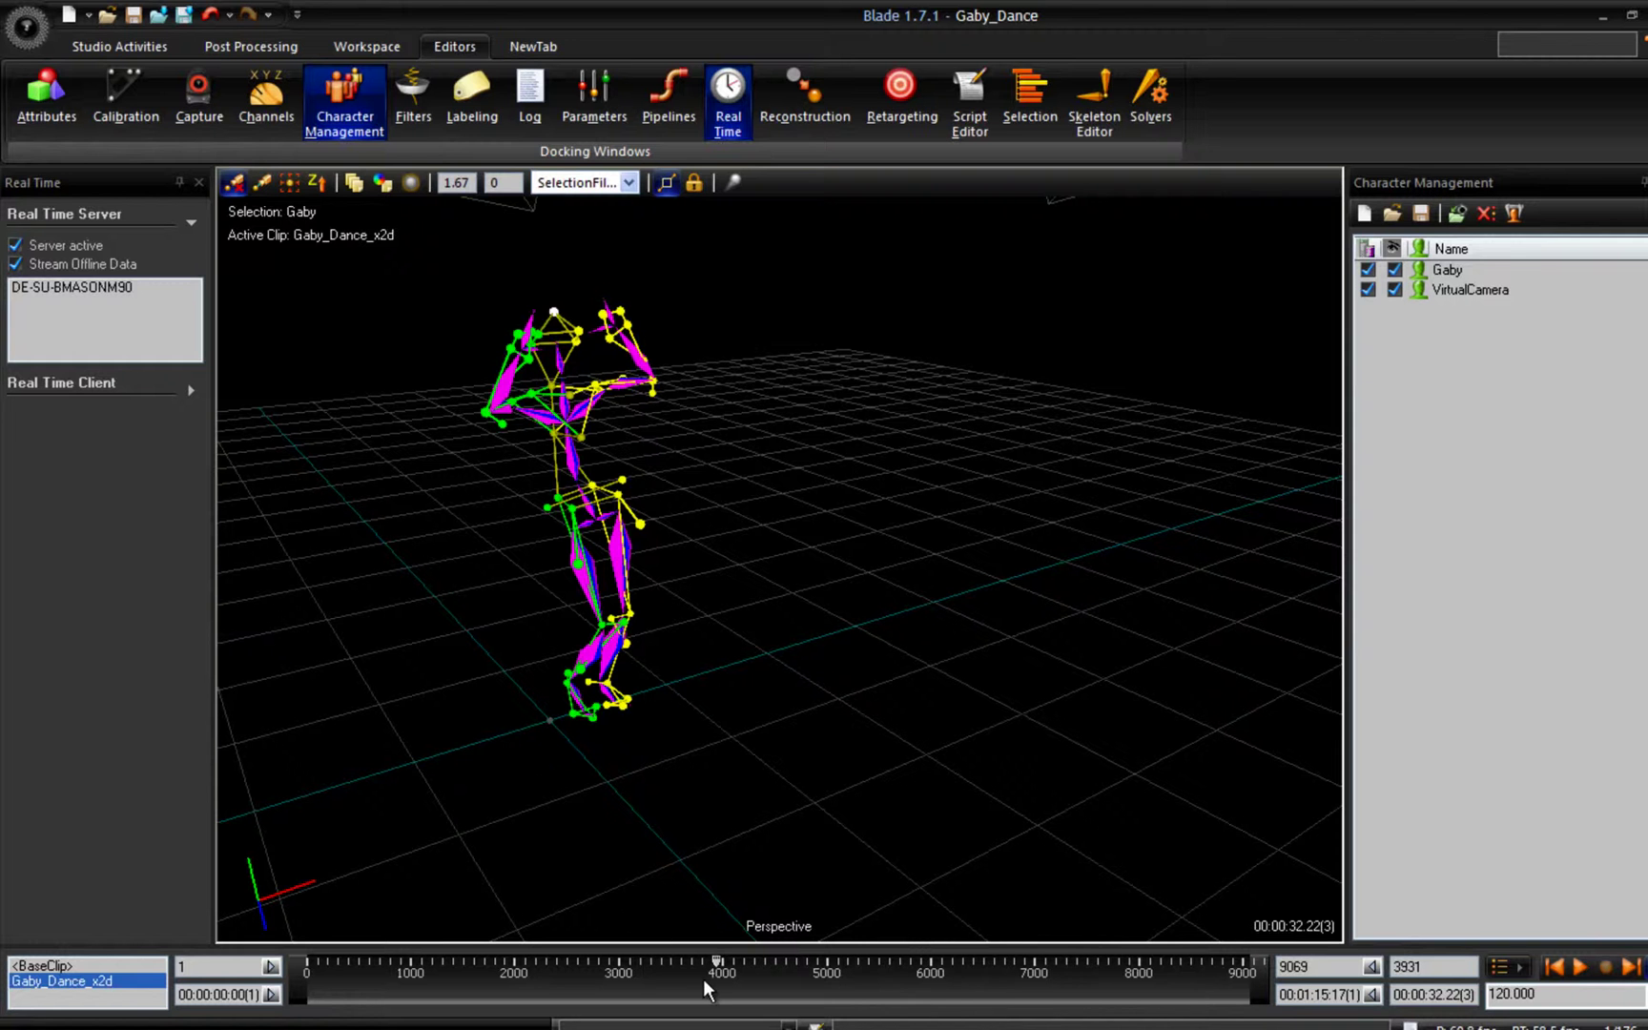
pyautogui.moveTo(711, 972); pyautogui.dragTo(285, 972)
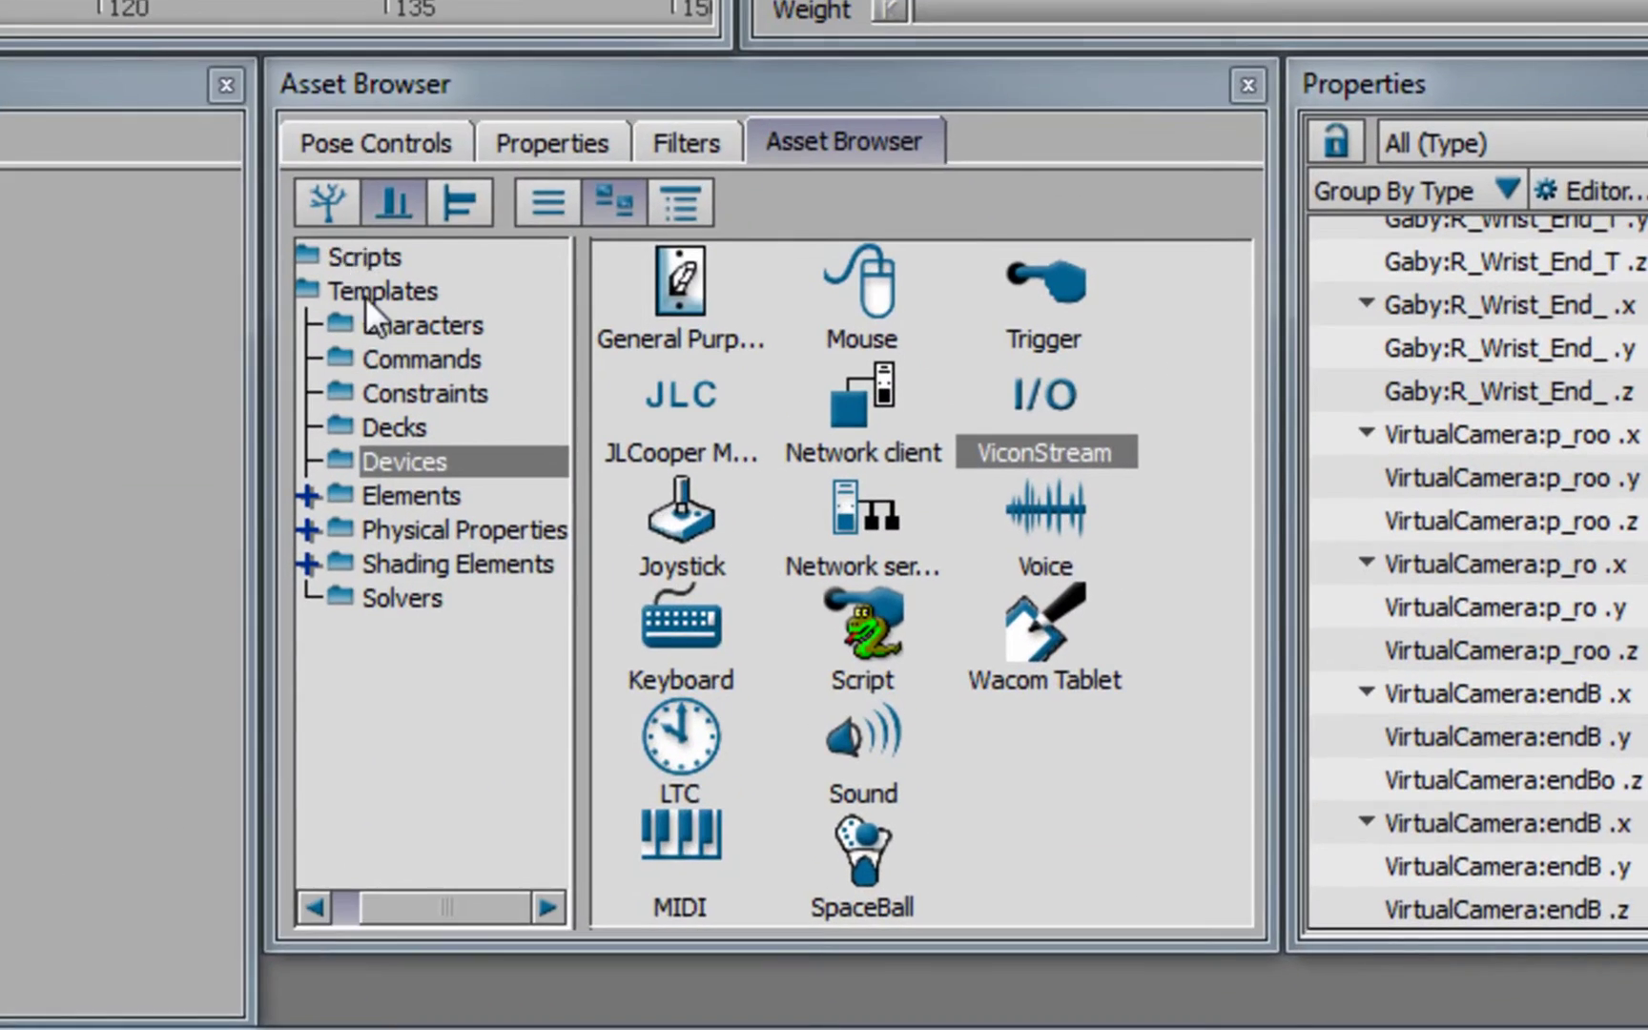
# - In MotionBuilder, apply the Character template to the streamed skeleton's hips and characterize it as a Biped
pyautogui.click(372, 291)
pyautogui.click(415, 326)
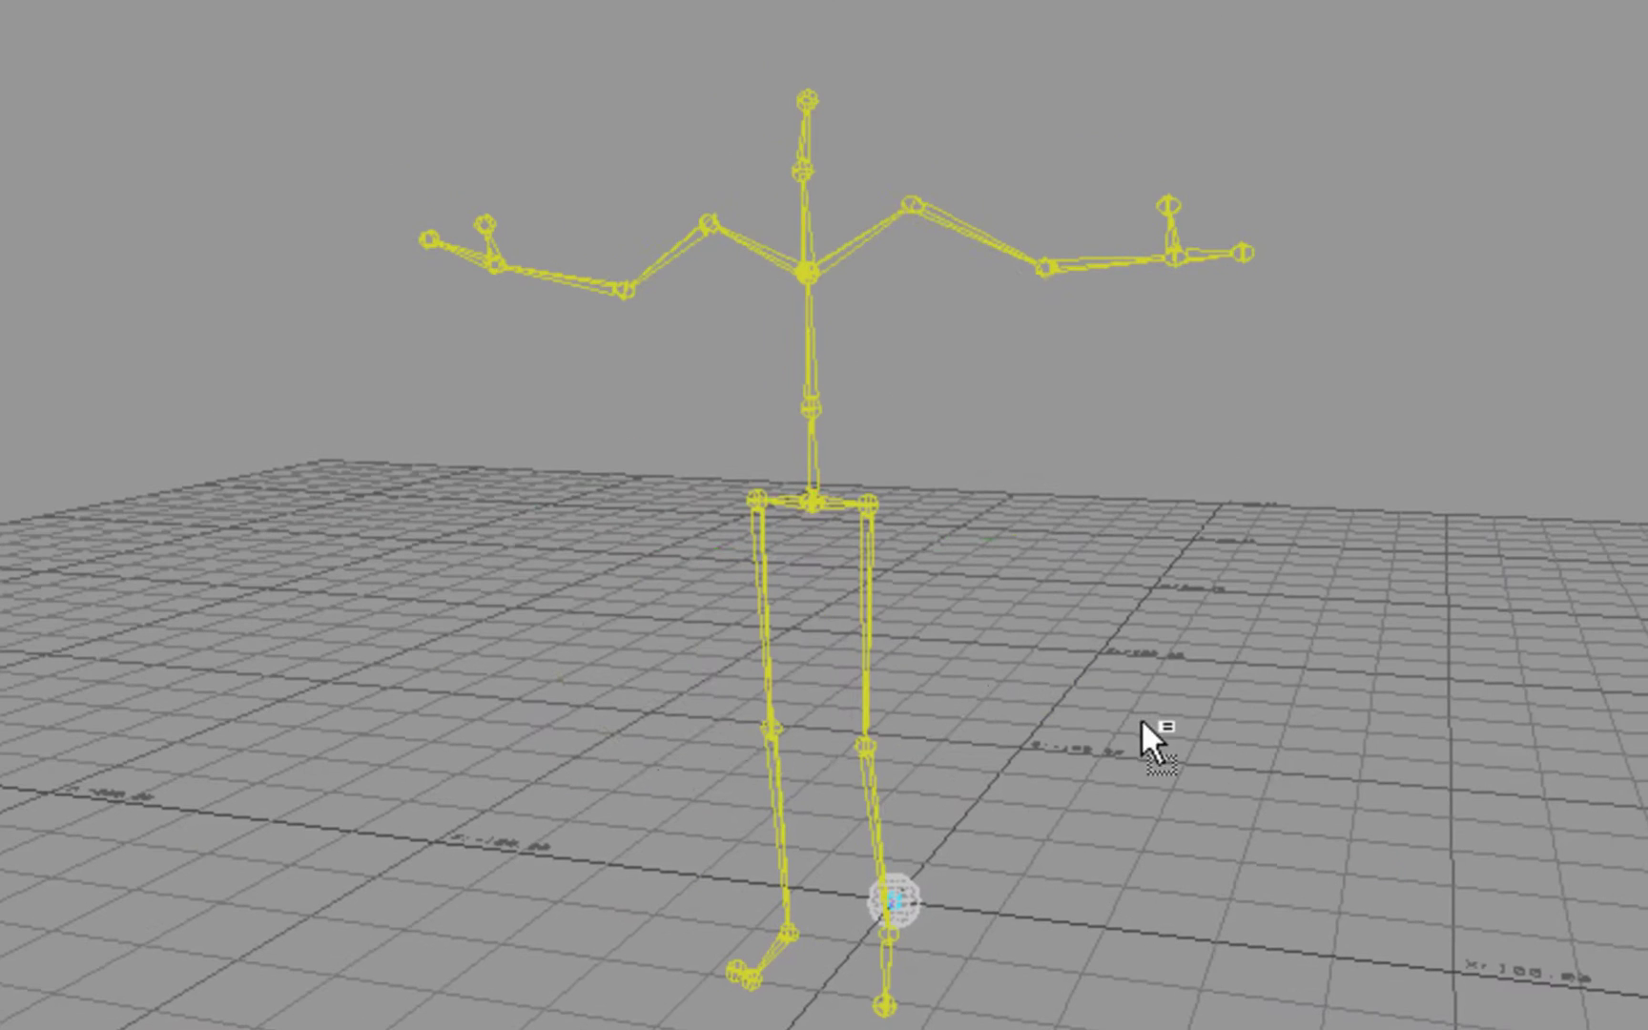
pyautogui.click(838, 500)
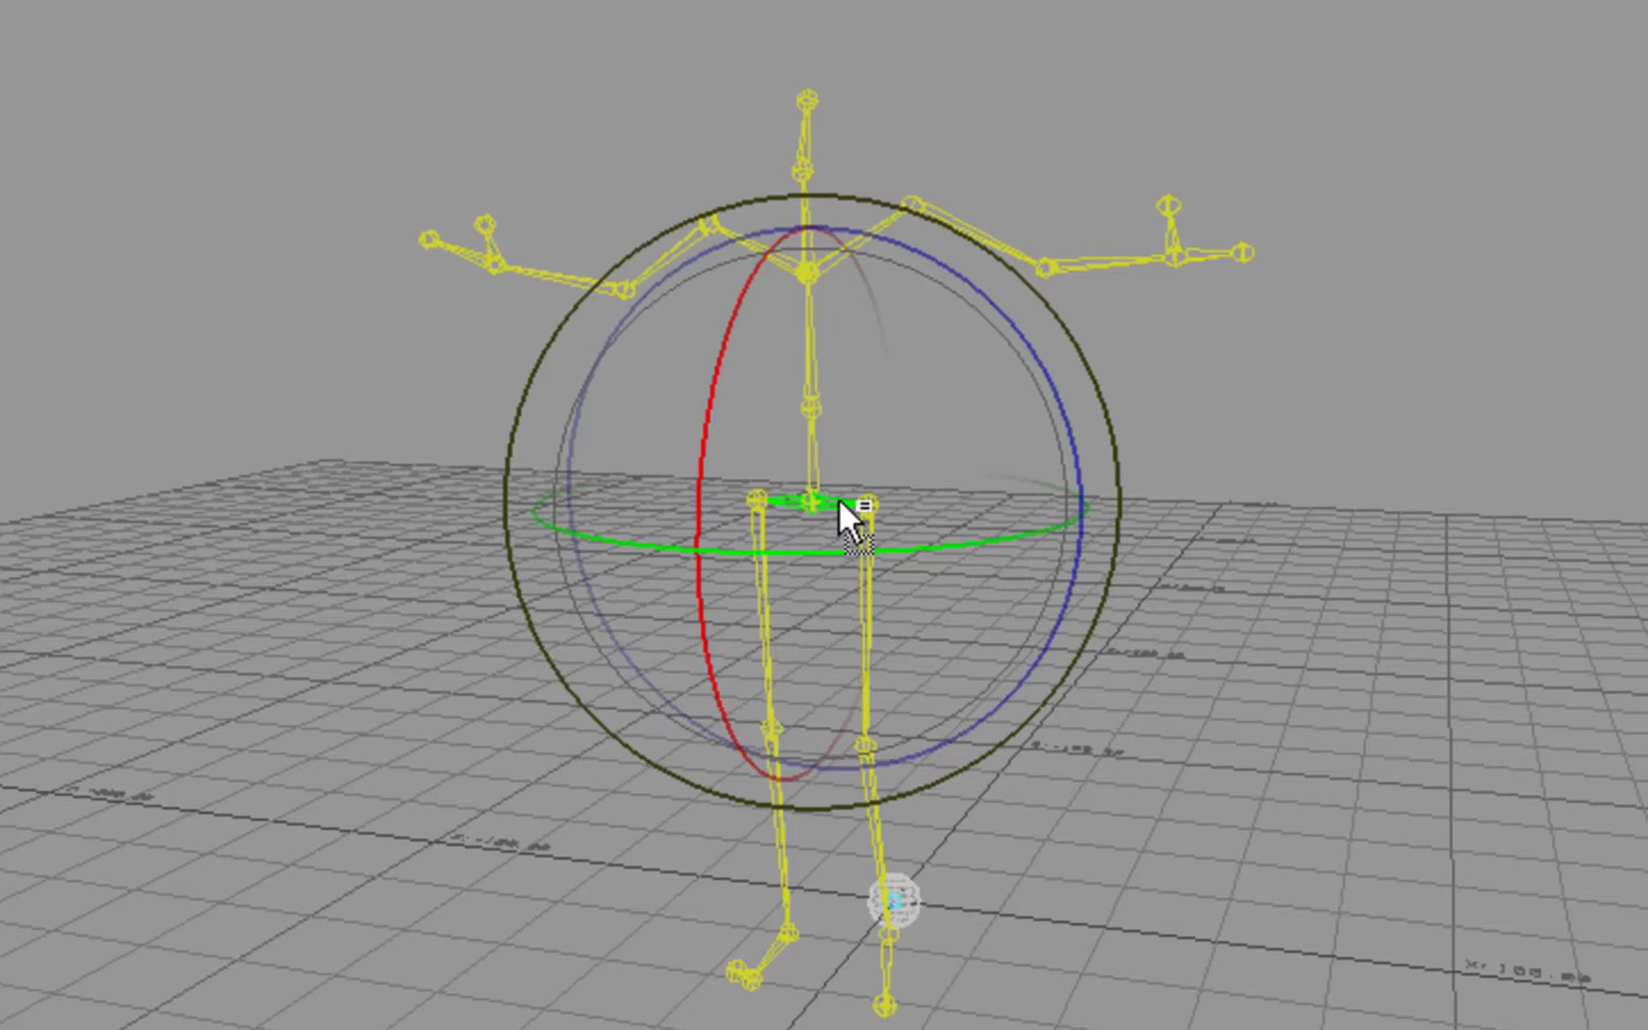
pyautogui.moveTo(838, 498); pyautogui.dragTo(838, 501)
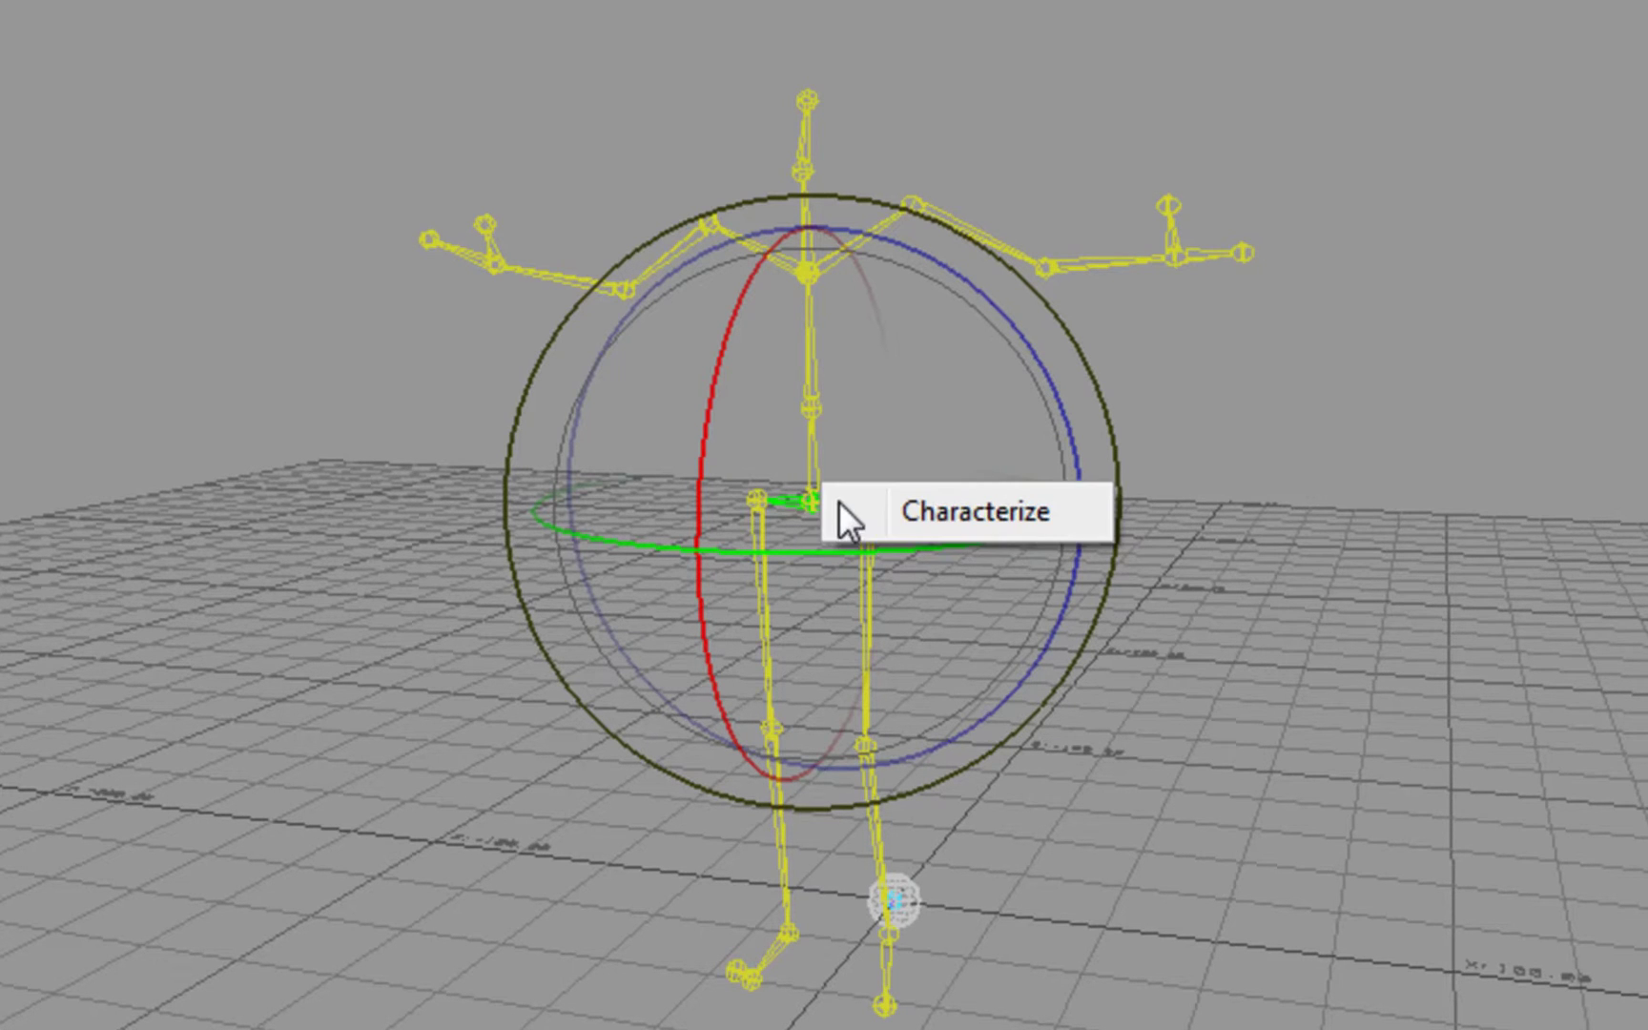
pyautogui.click(963, 513)
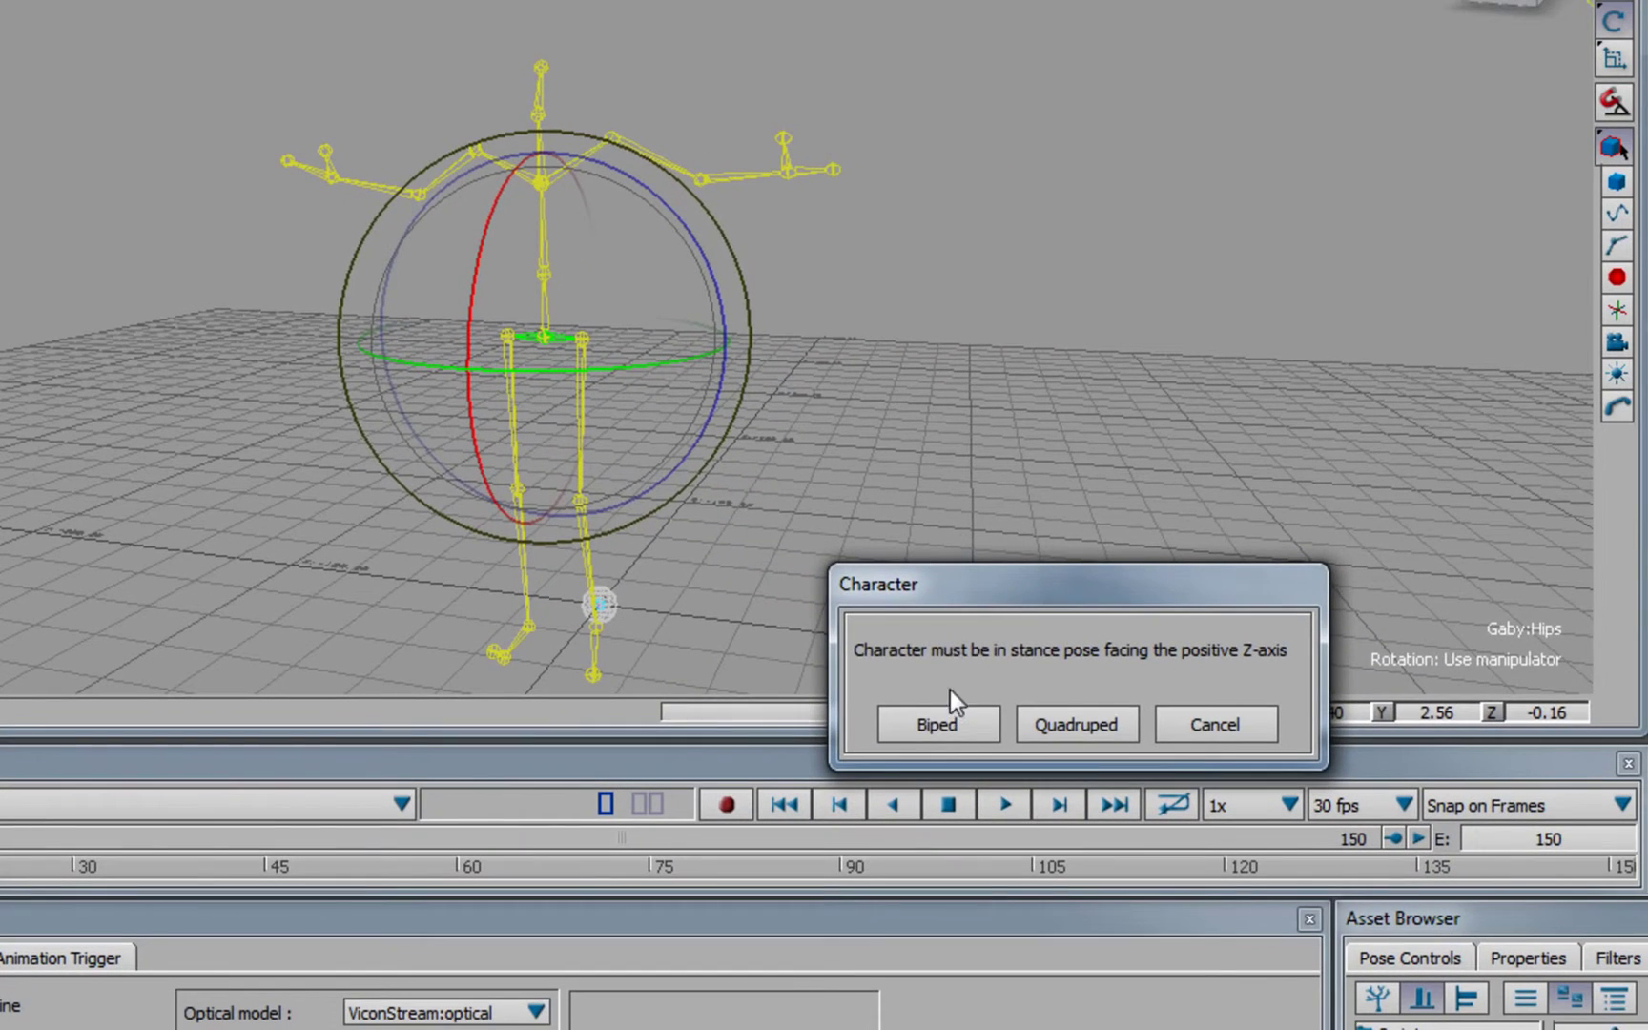
pyautogui.click(934, 724)
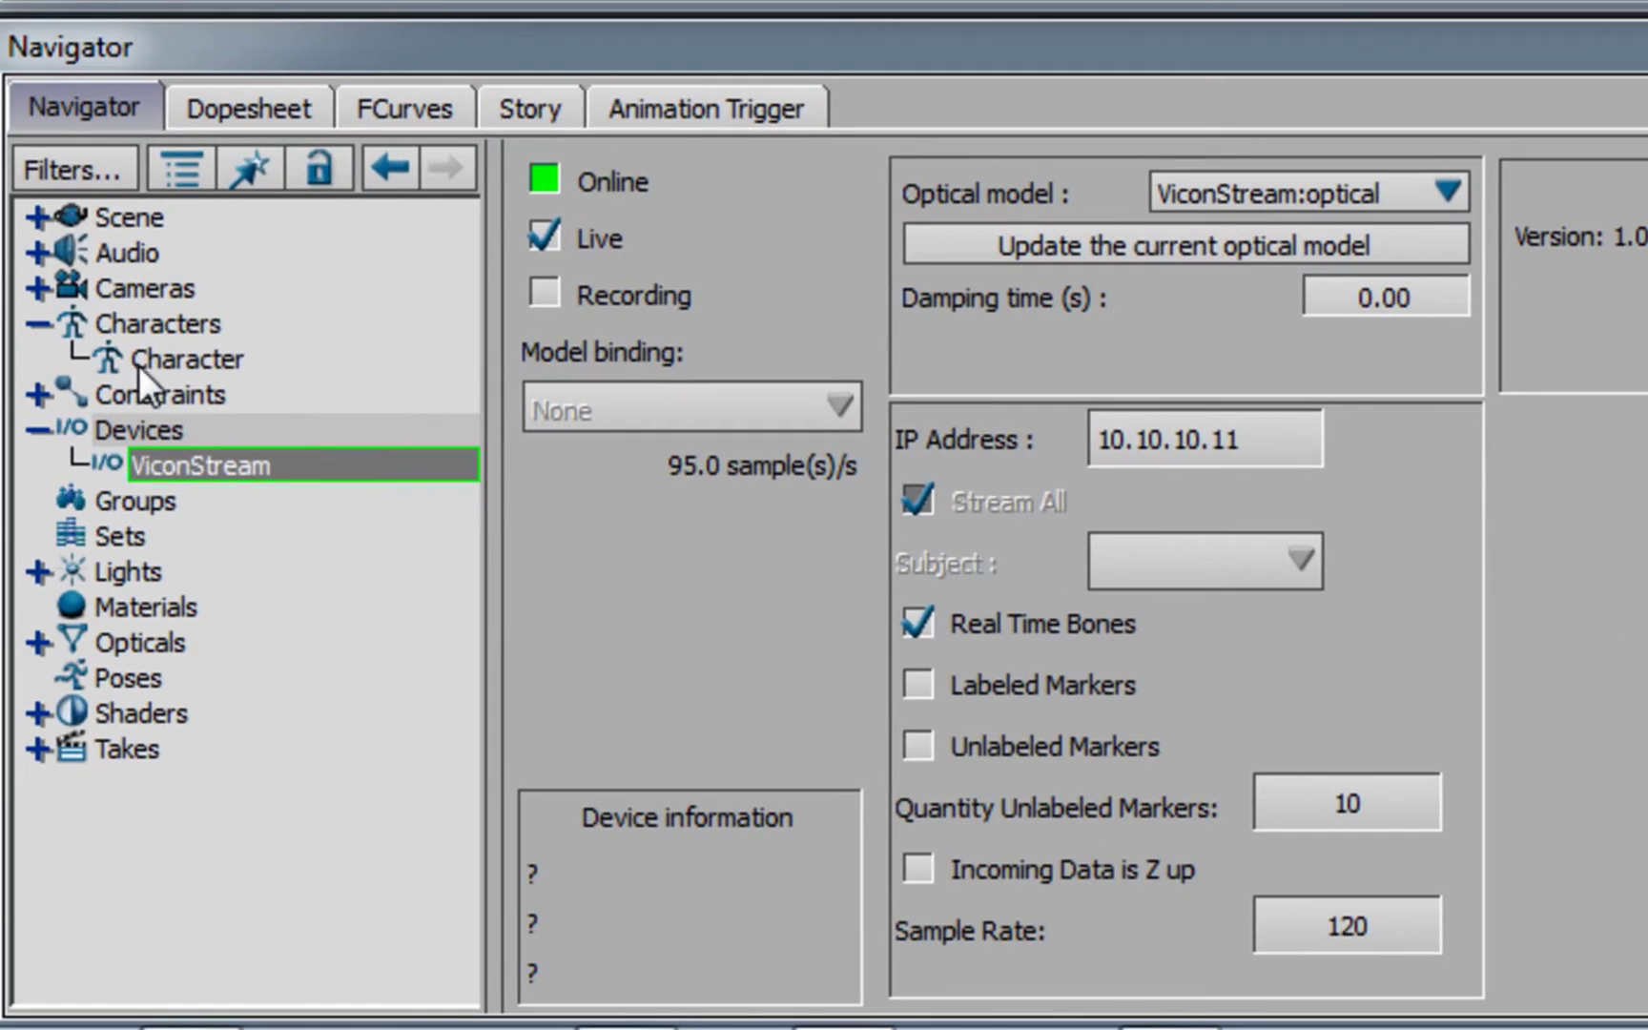
# - Rename the new character in the Navigator as Gabby
pyautogui.click(119, 405)
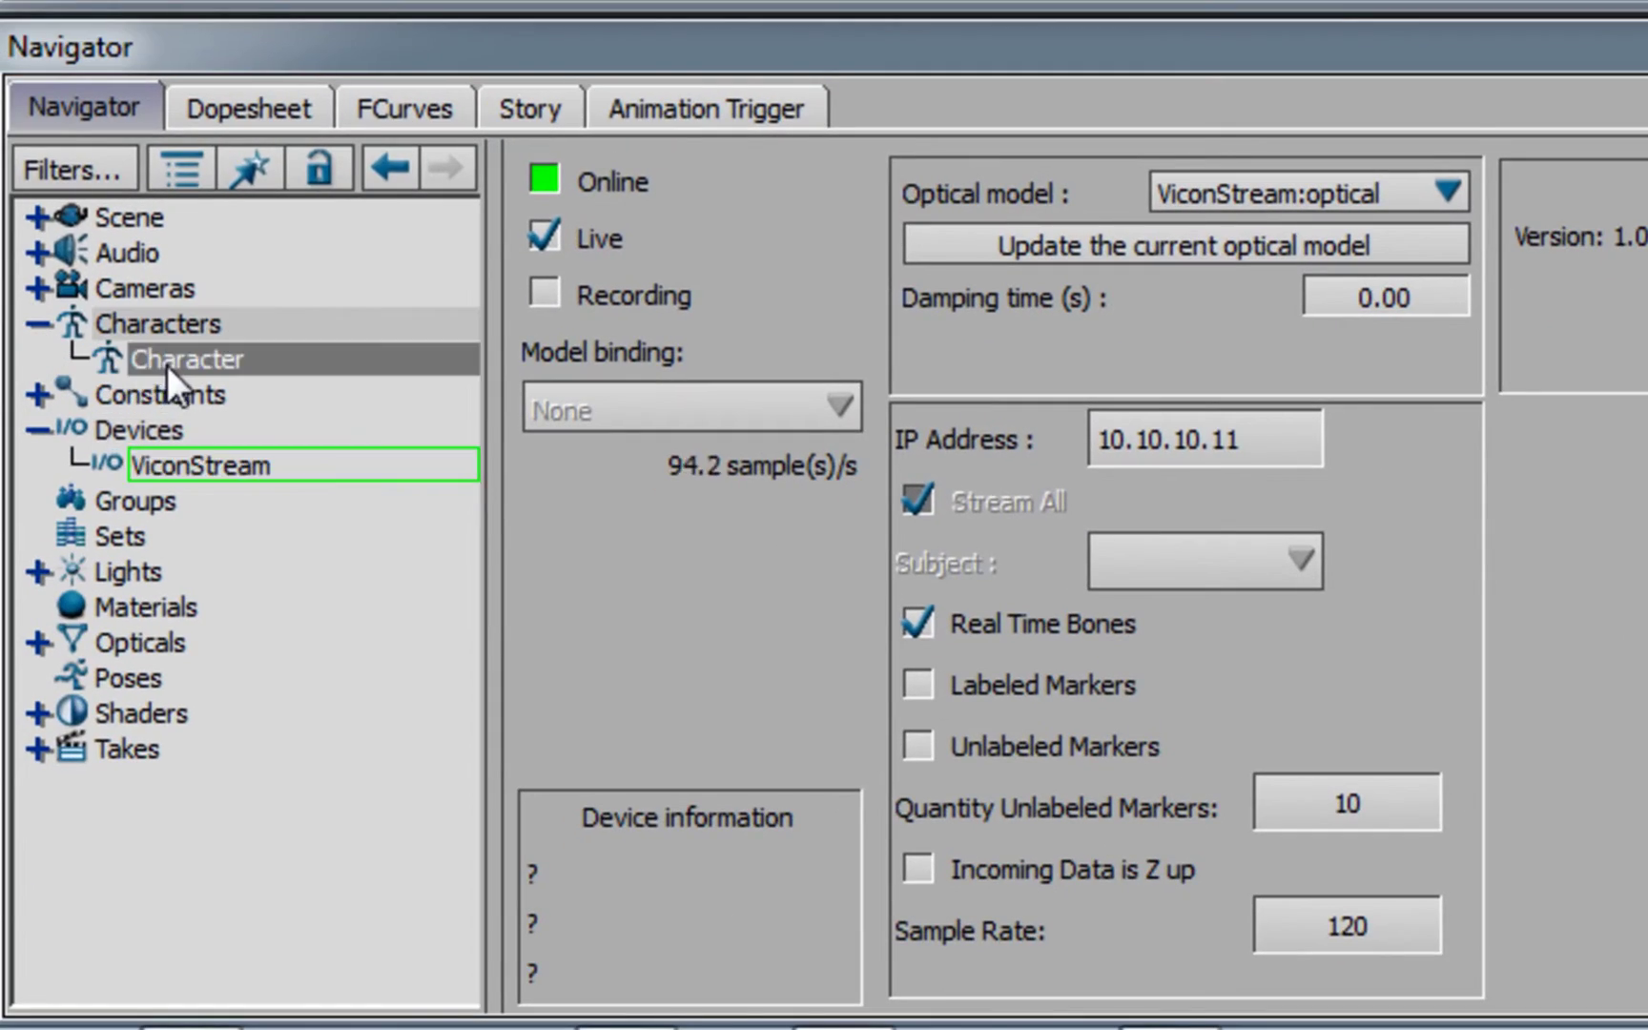
pyautogui.rightClick(148, 407)
pyautogui.click(285, 707)
pyautogui.write('Gabby')
pyautogui.press('Return')
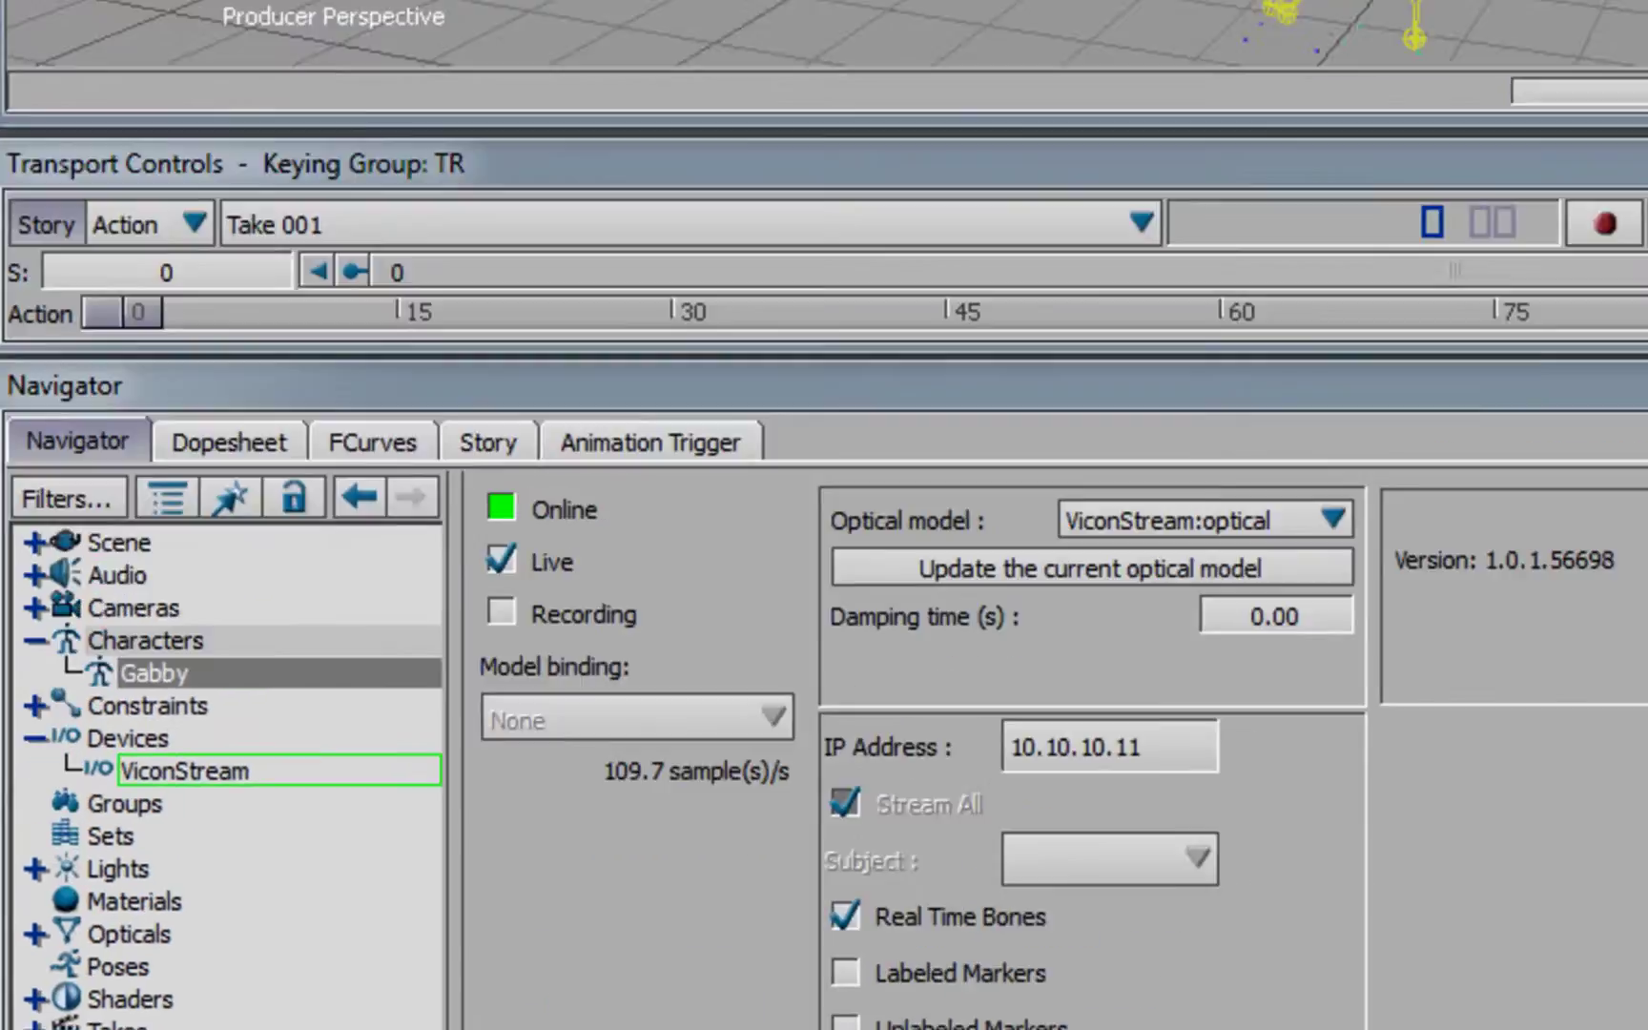
# - Merge the Alien_Girl_1.fbx file into the current scene with Take 001 included
pyautogui.click(29, 20)
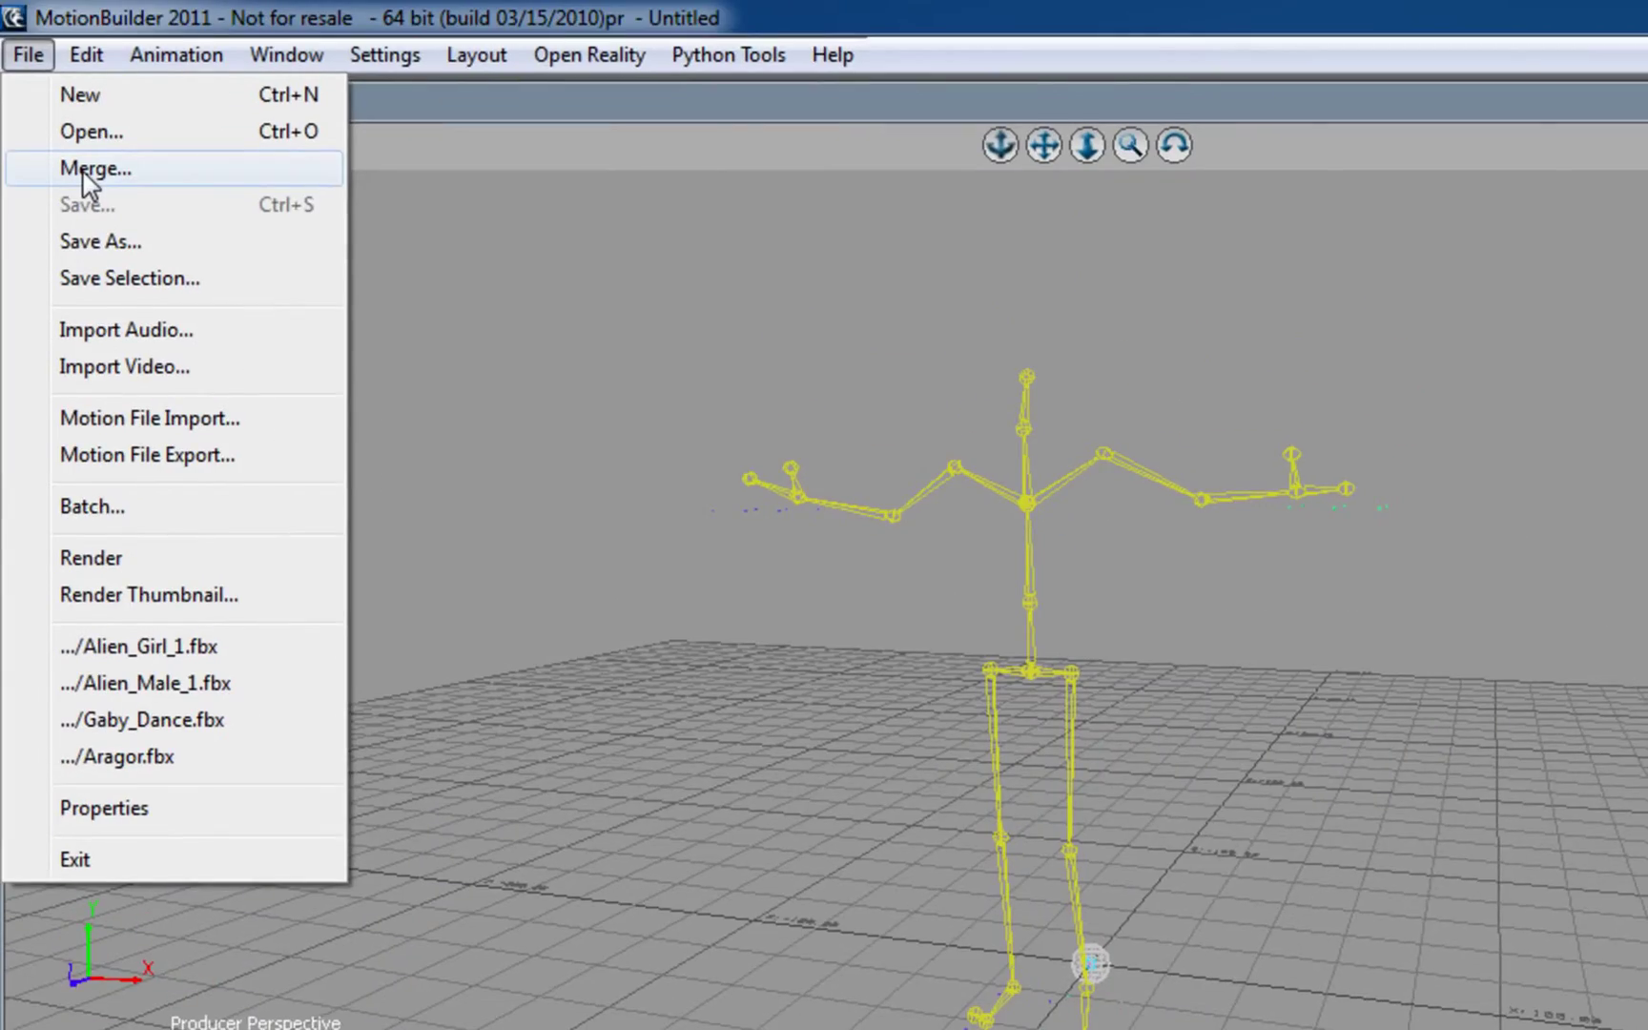
pyautogui.click(77, 160)
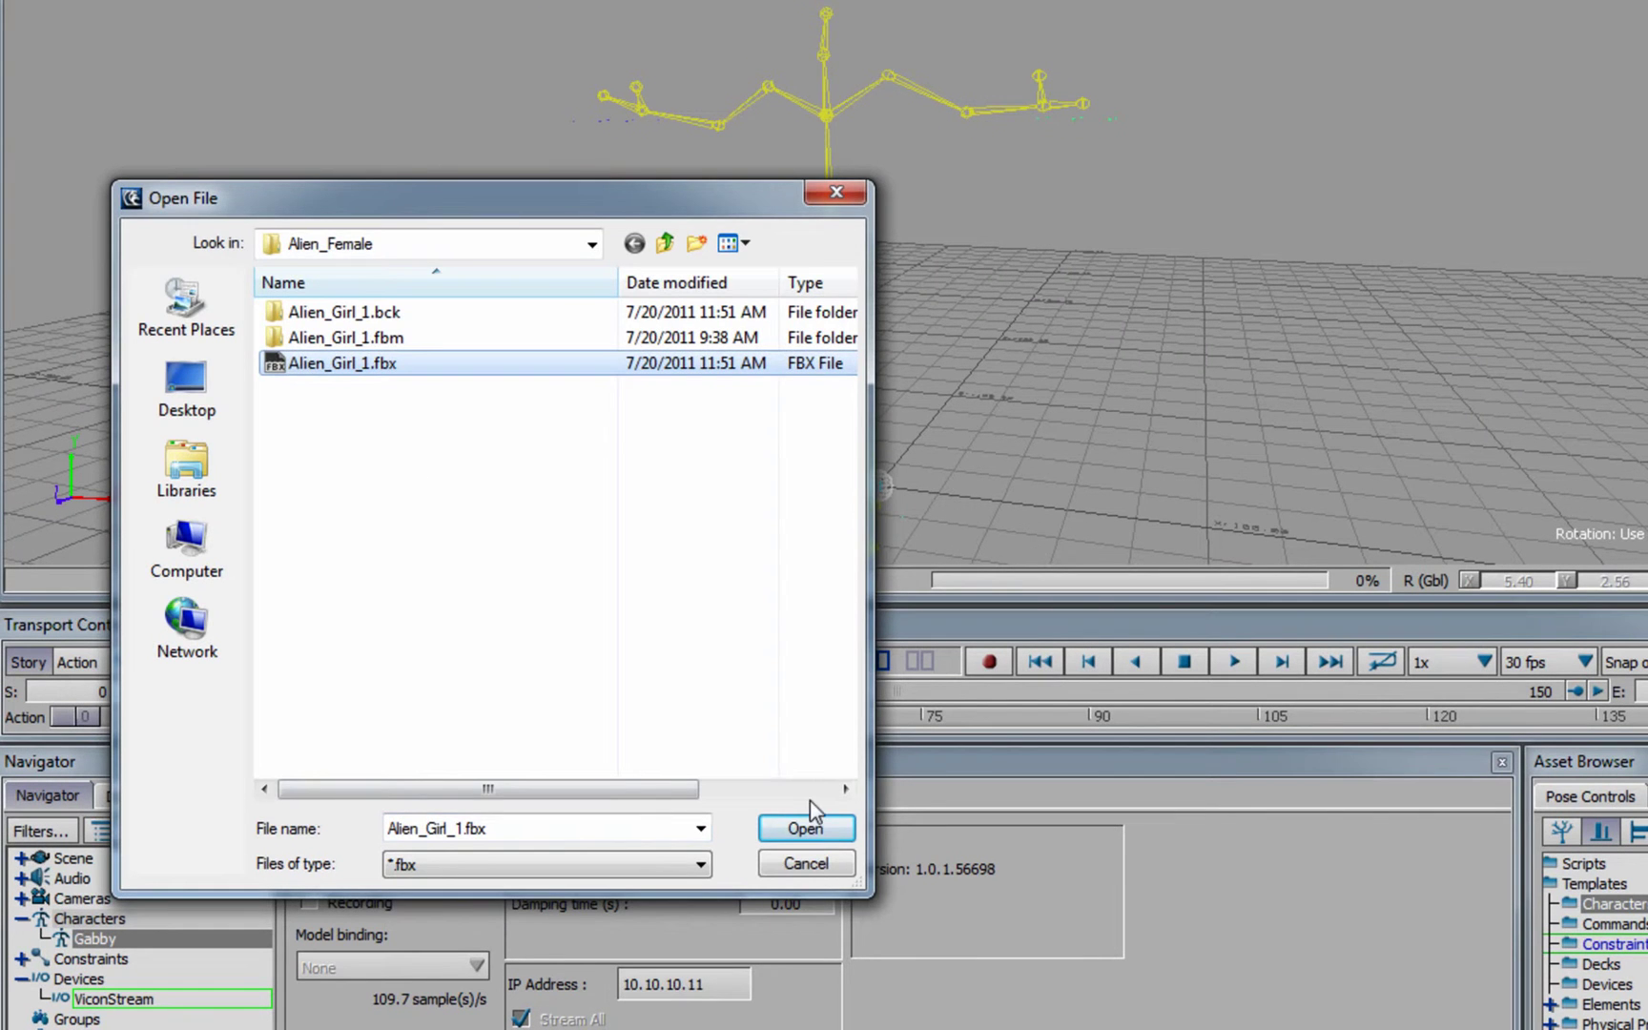
pyautogui.click(745, 807)
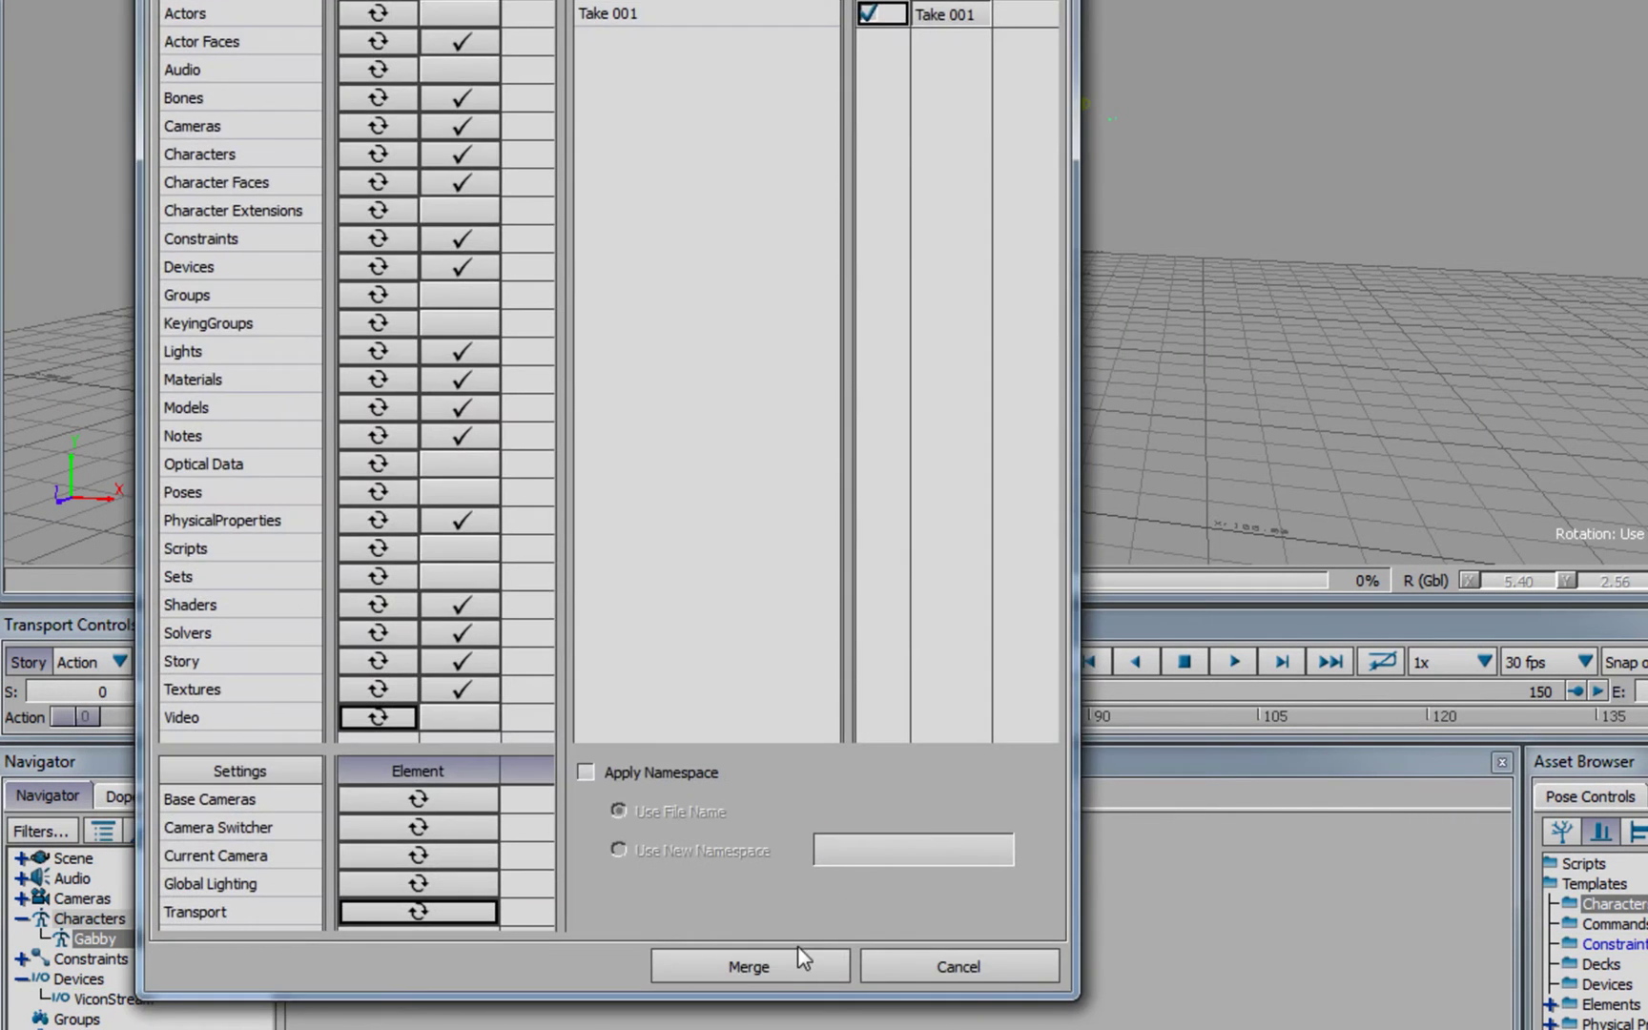
pyautogui.click(794, 968)
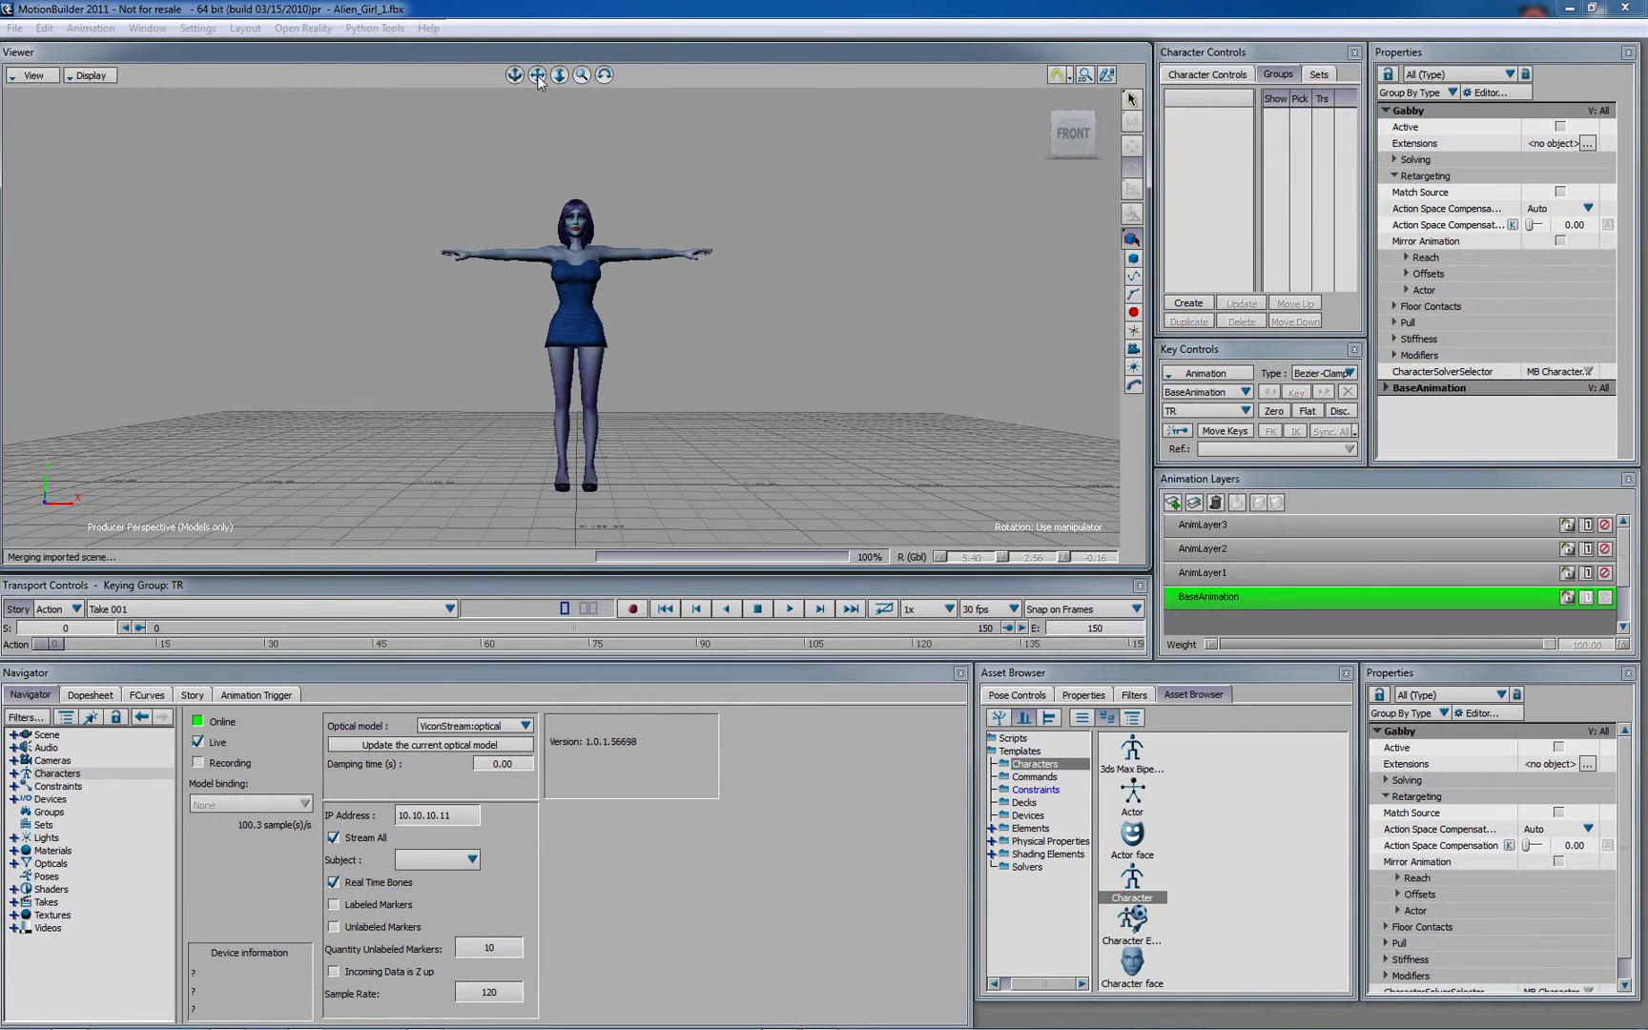
# - Select the alien girl's master node in the schematic view and scale it uniformly to 0.88 against the skeleton in X-Ray display
pyautogui.hotkey('ctrl', 'w')
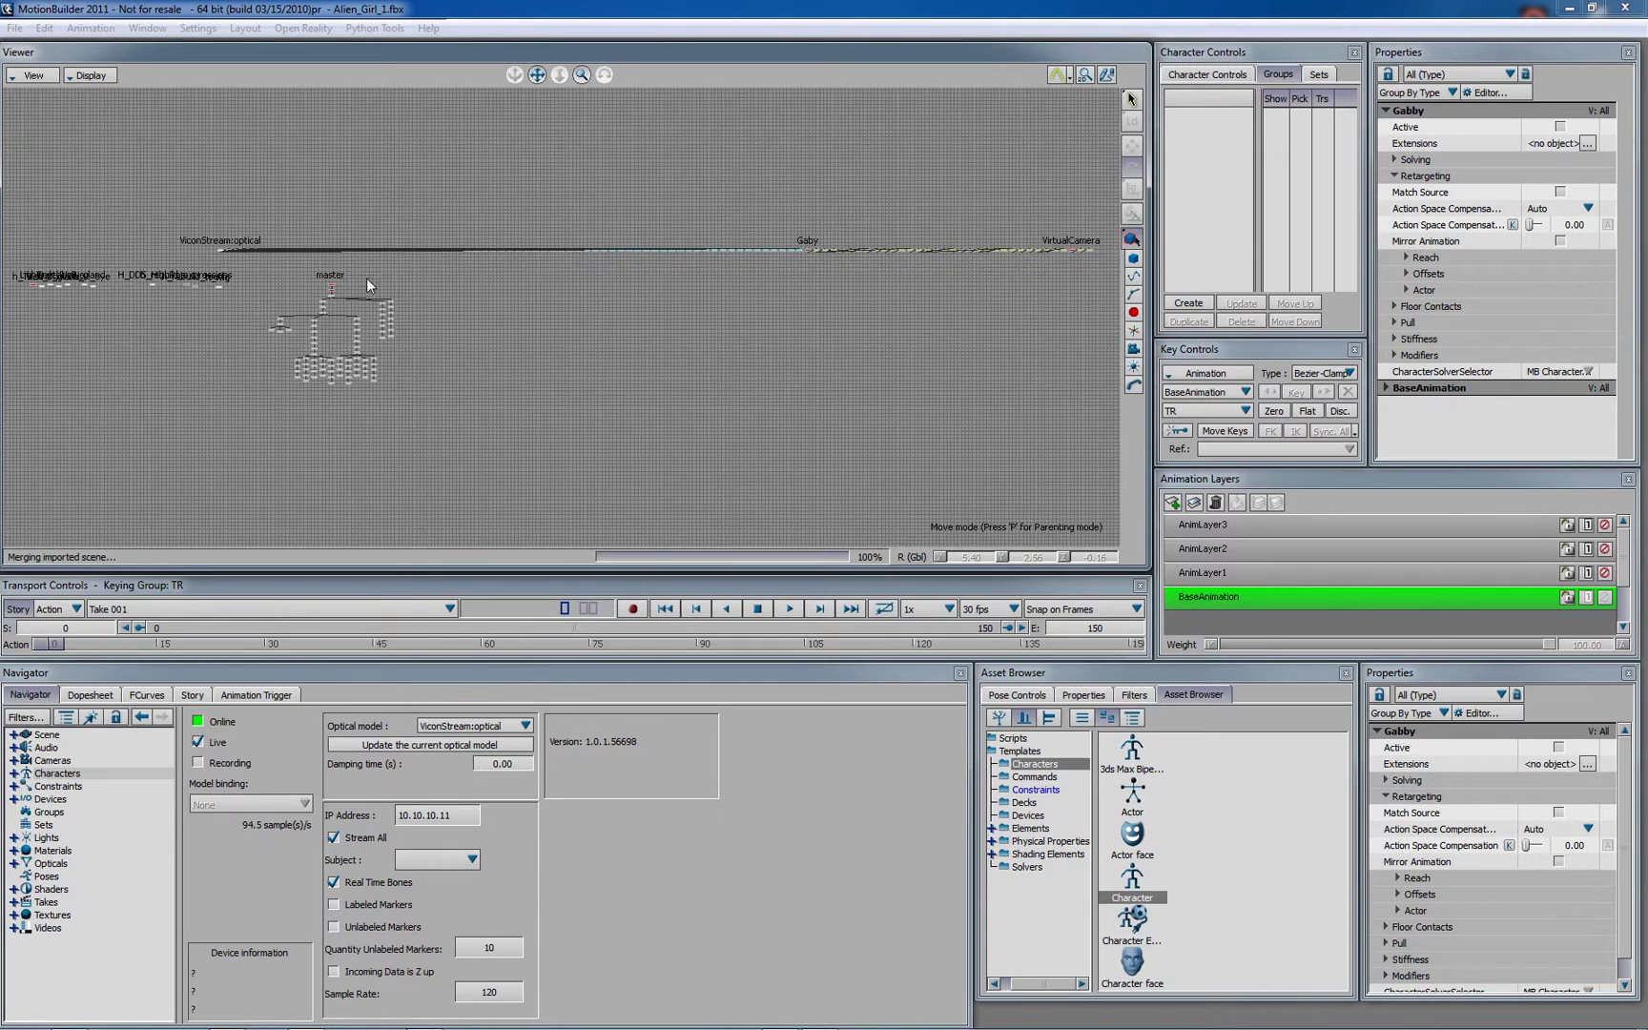
pyautogui.moveTo(583, 75); pyautogui.dragTo(990, 67)
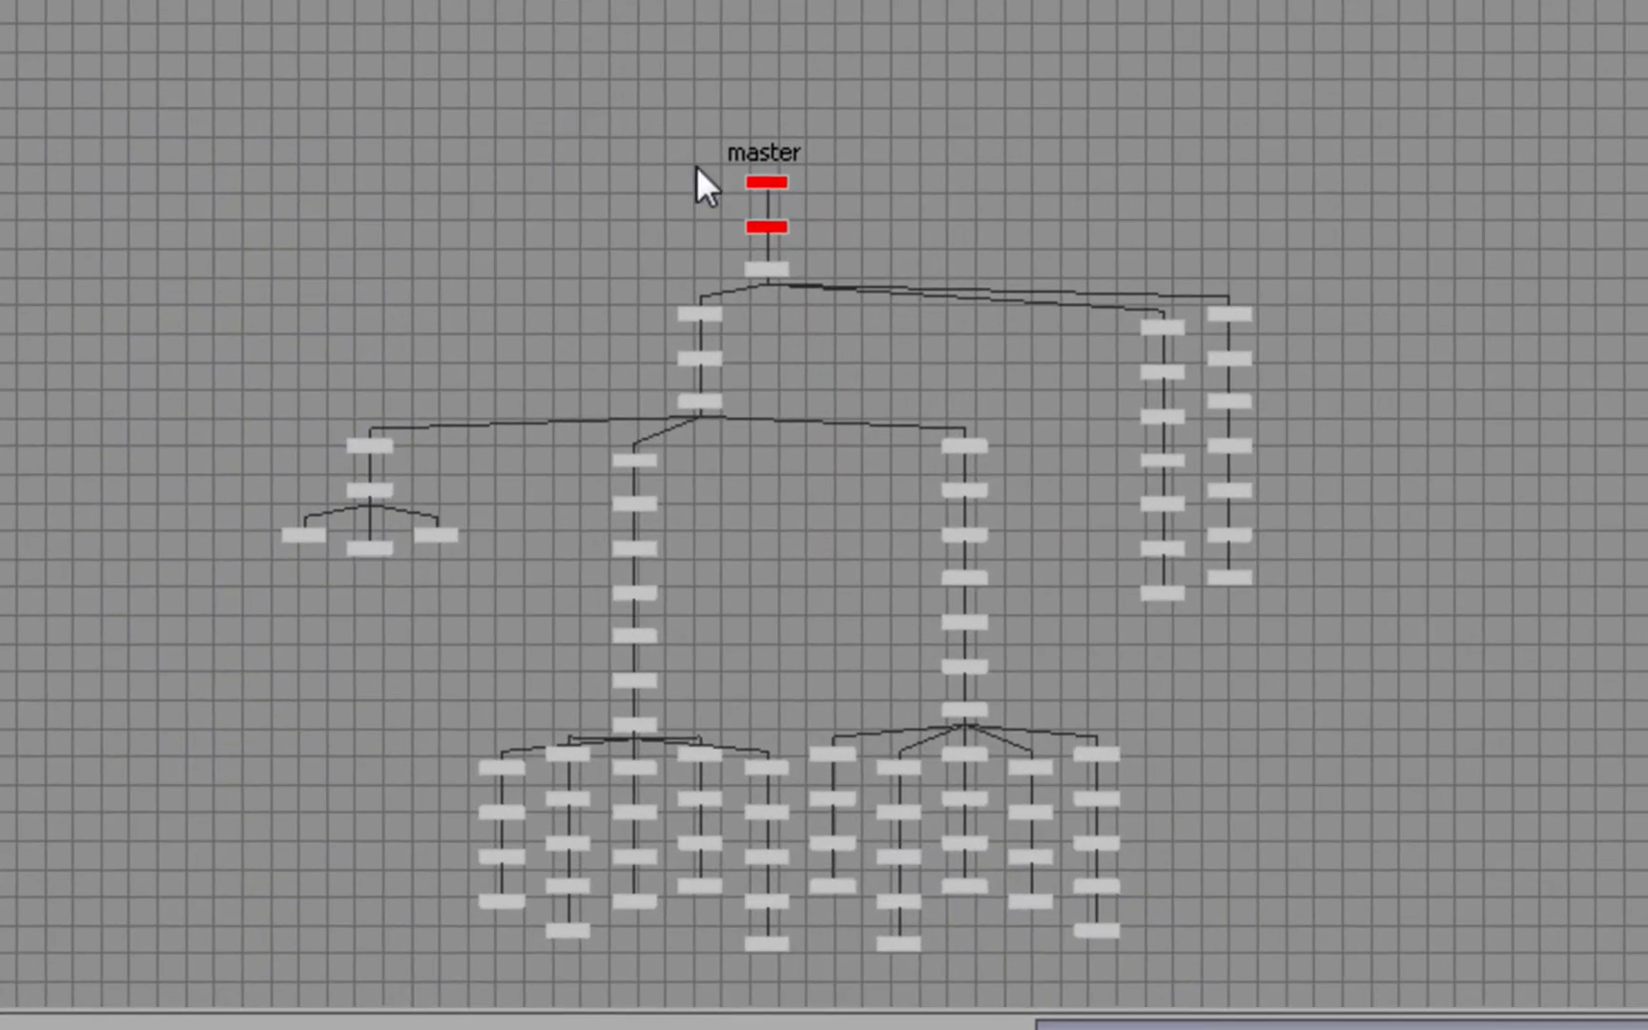
pyautogui.hotkey('ctrl', 'w')
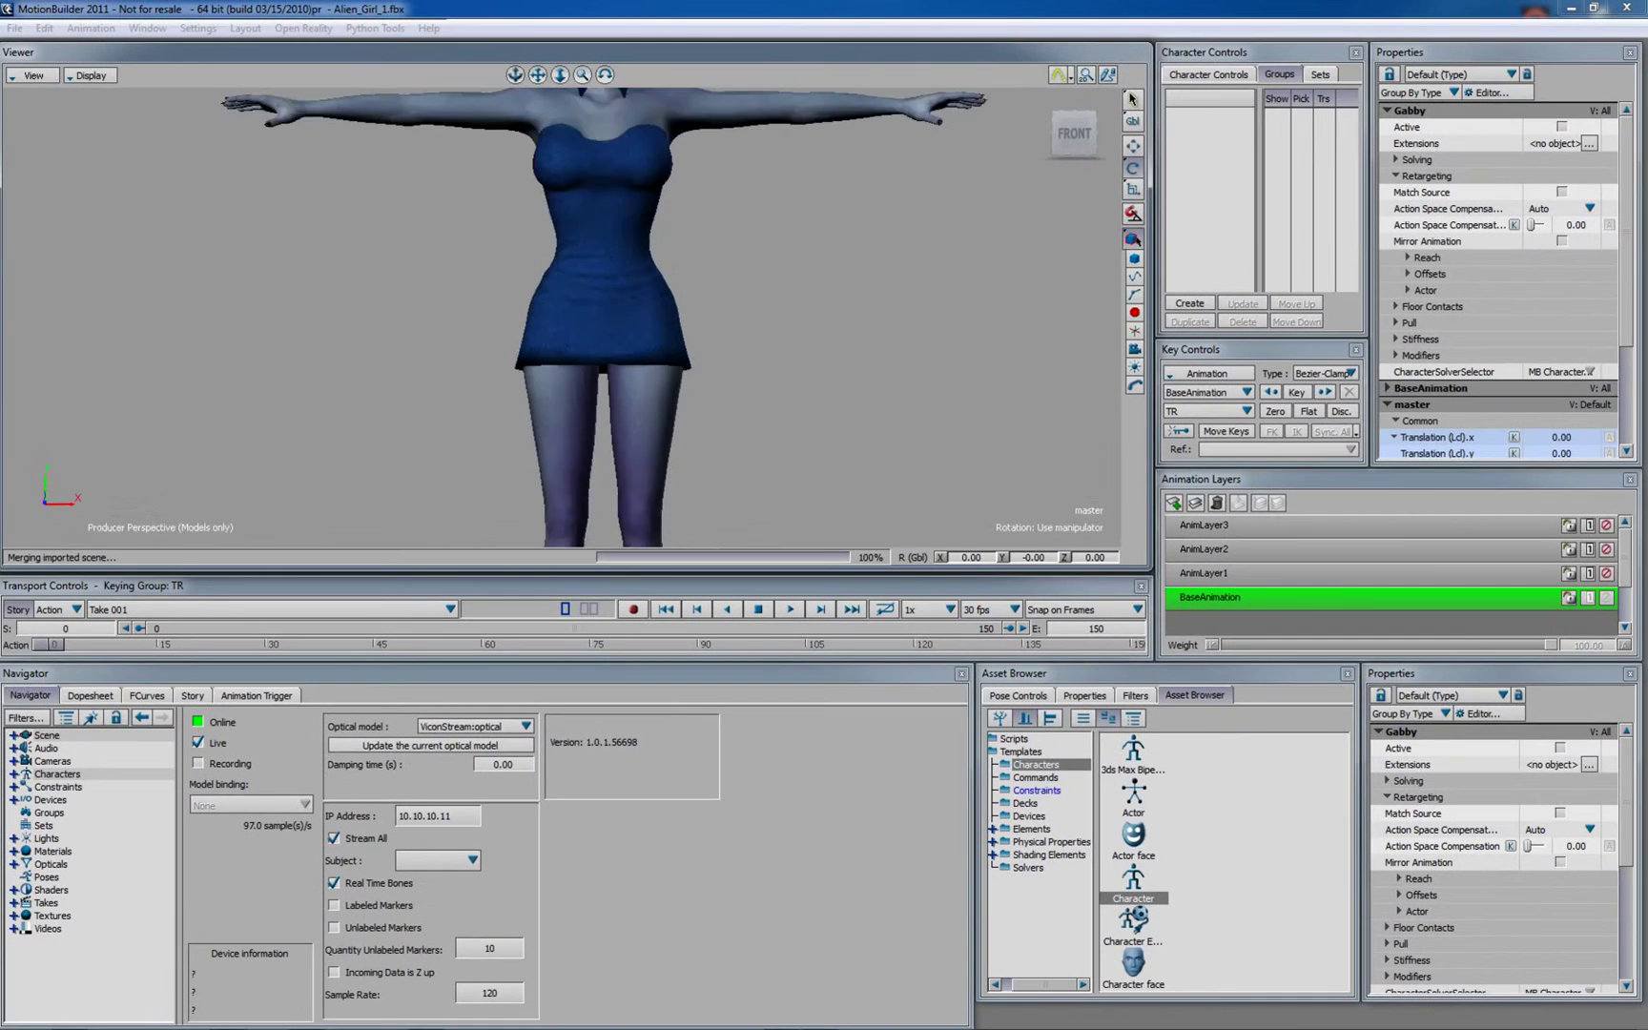
pyautogui.moveTo(559, 74); pyautogui.dragTo(563, 78)
pyautogui.hotkey('ctrl', 'a')
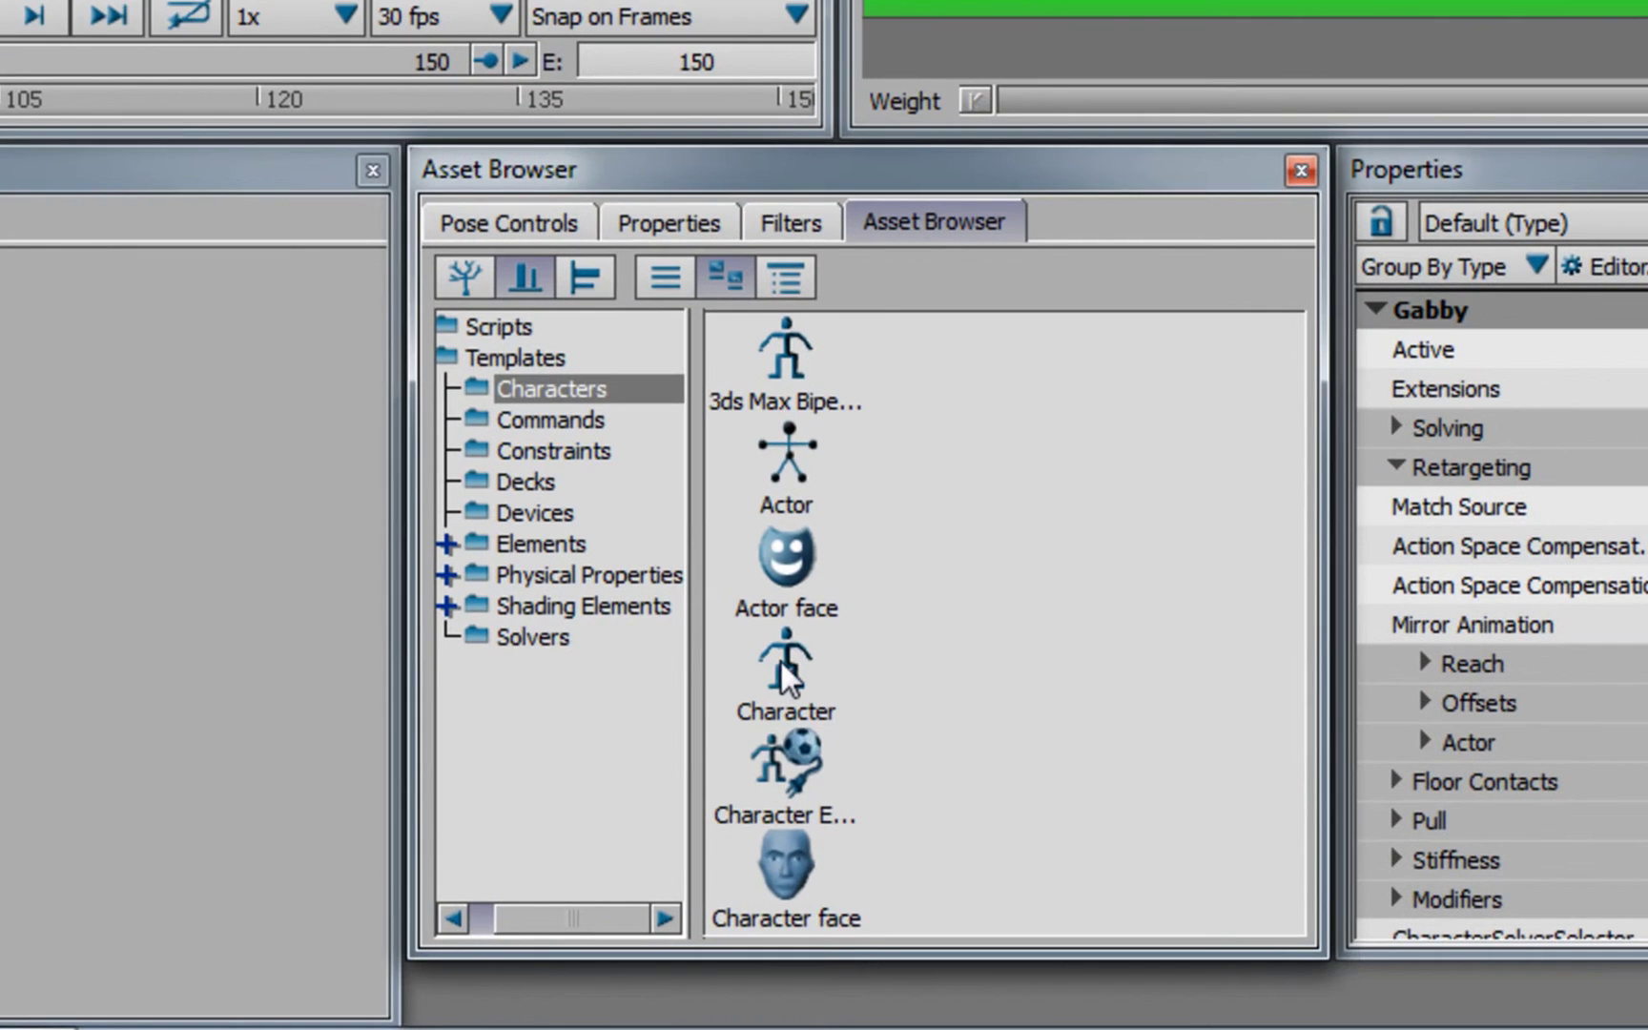
# - Apply the Character template to the alien girl model and characterize it as a Biped
pyautogui.moveTo(784, 677); pyautogui.dragTo(817, 461)
pyautogui.click(942, 474)
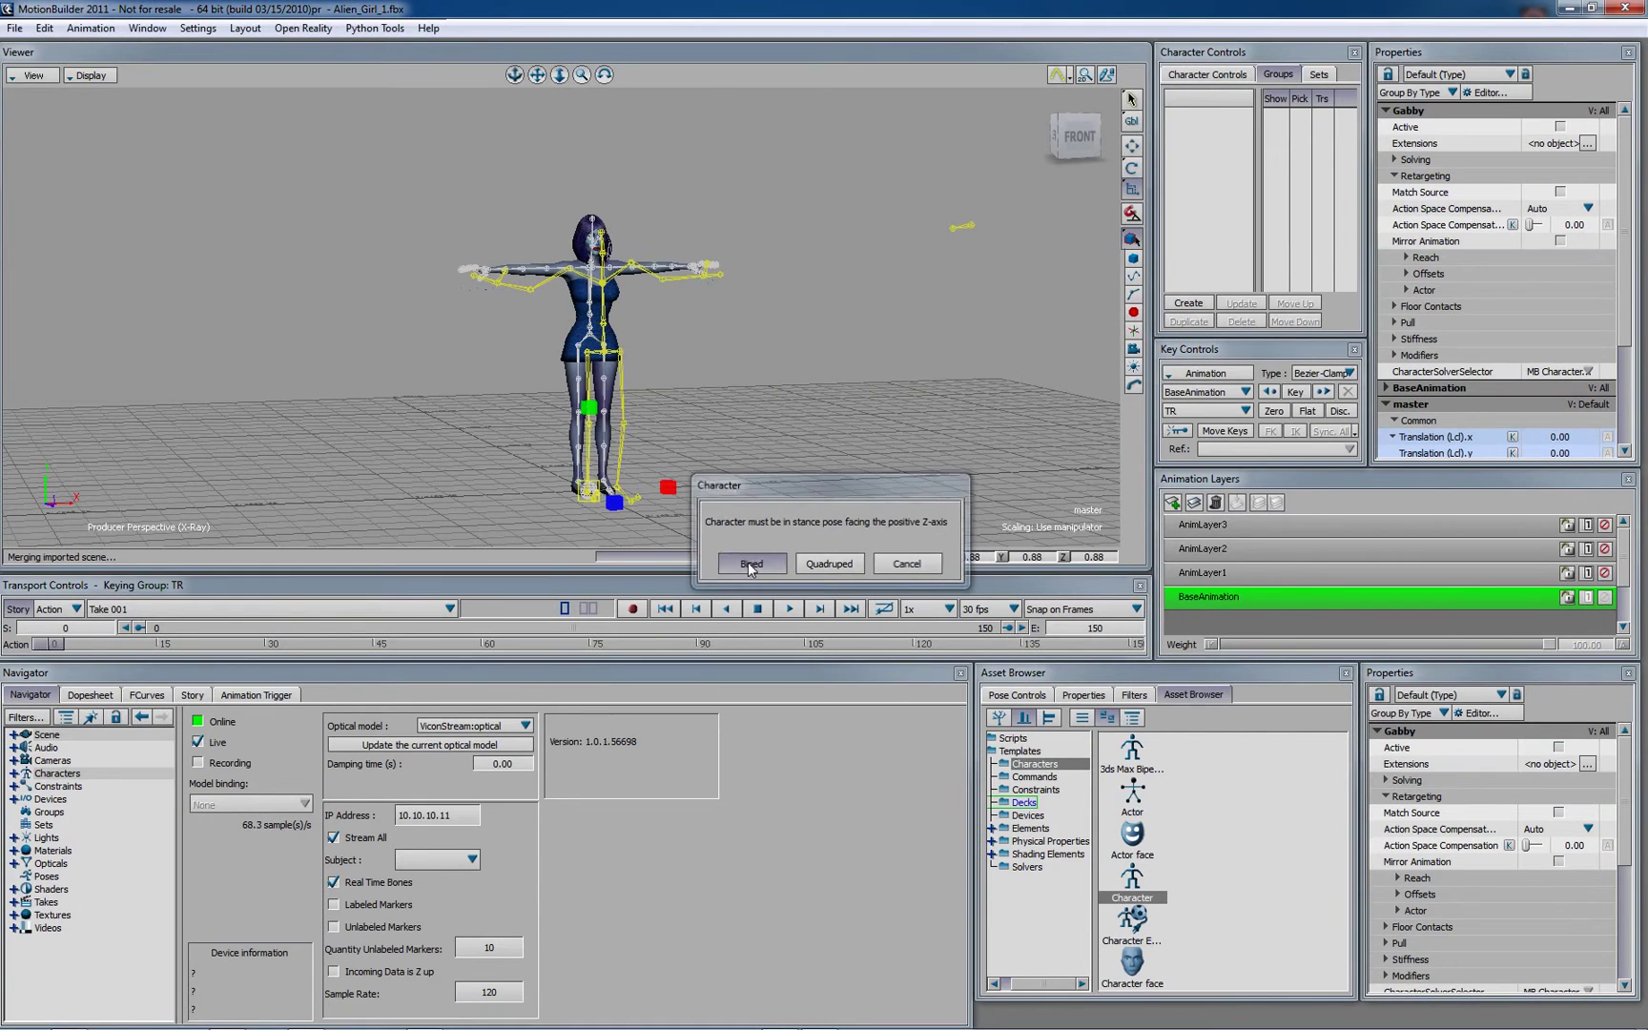
pyautogui.click(939, 758)
# - Rename the alien girl's new character in the Navigator as Alien_Girl
pyautogui.rightClick(70, 799)
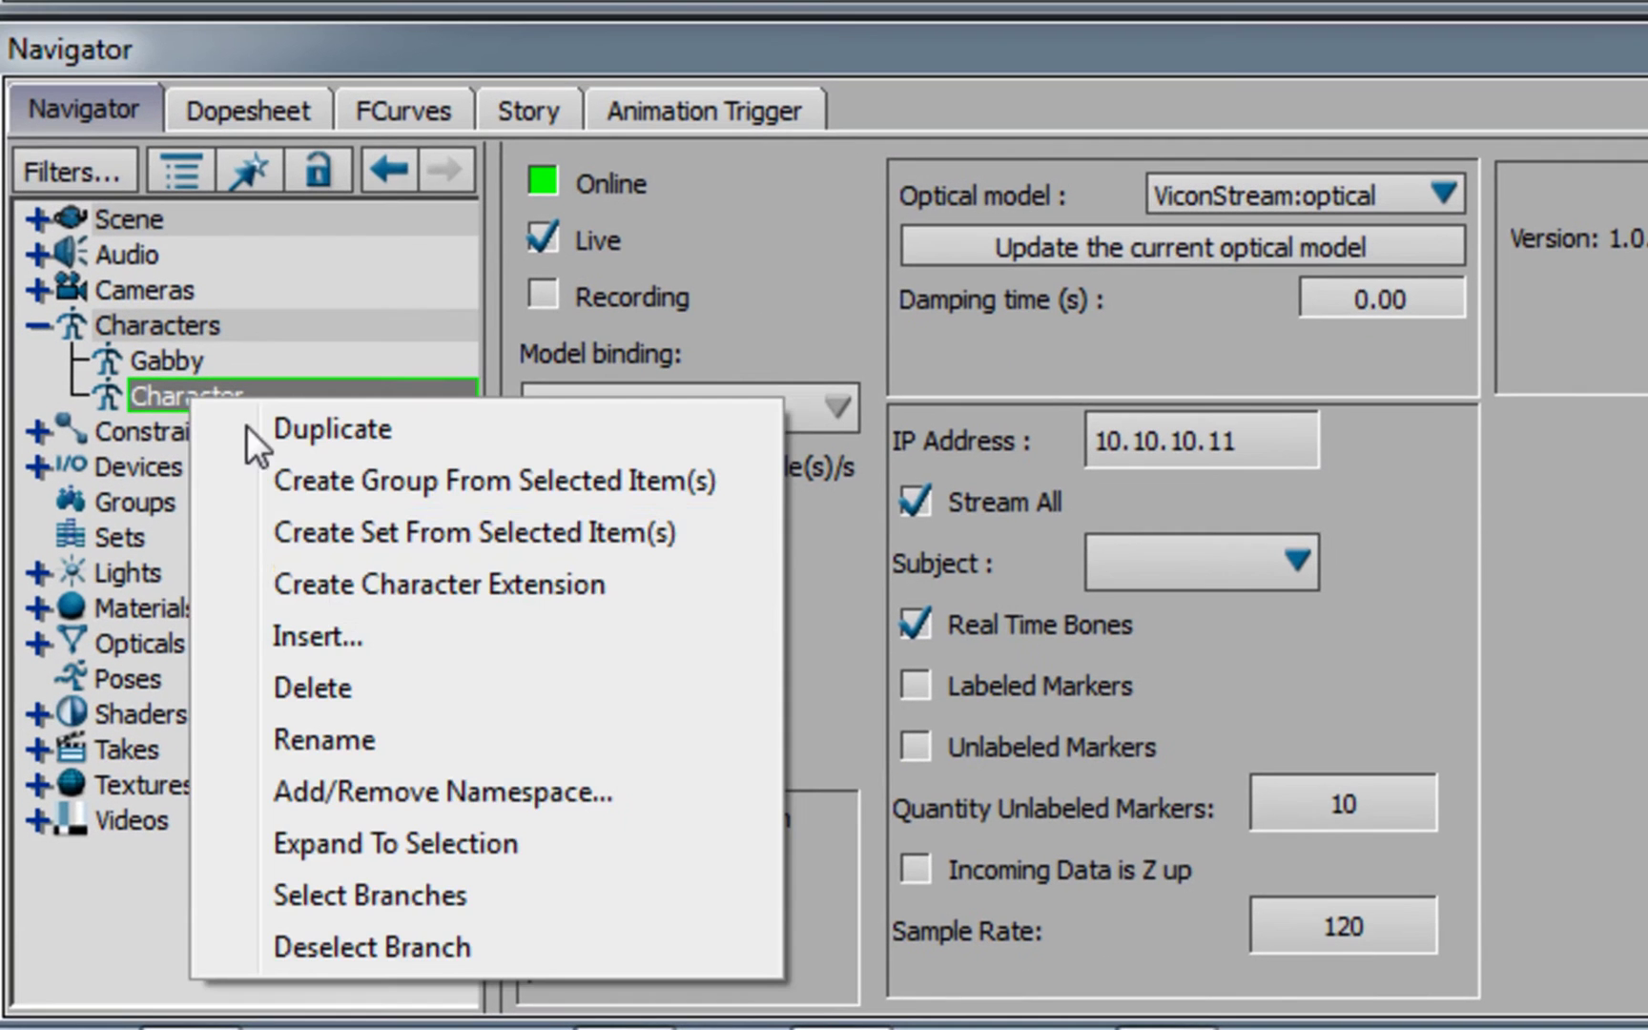
pyautogui.click(340, 729)
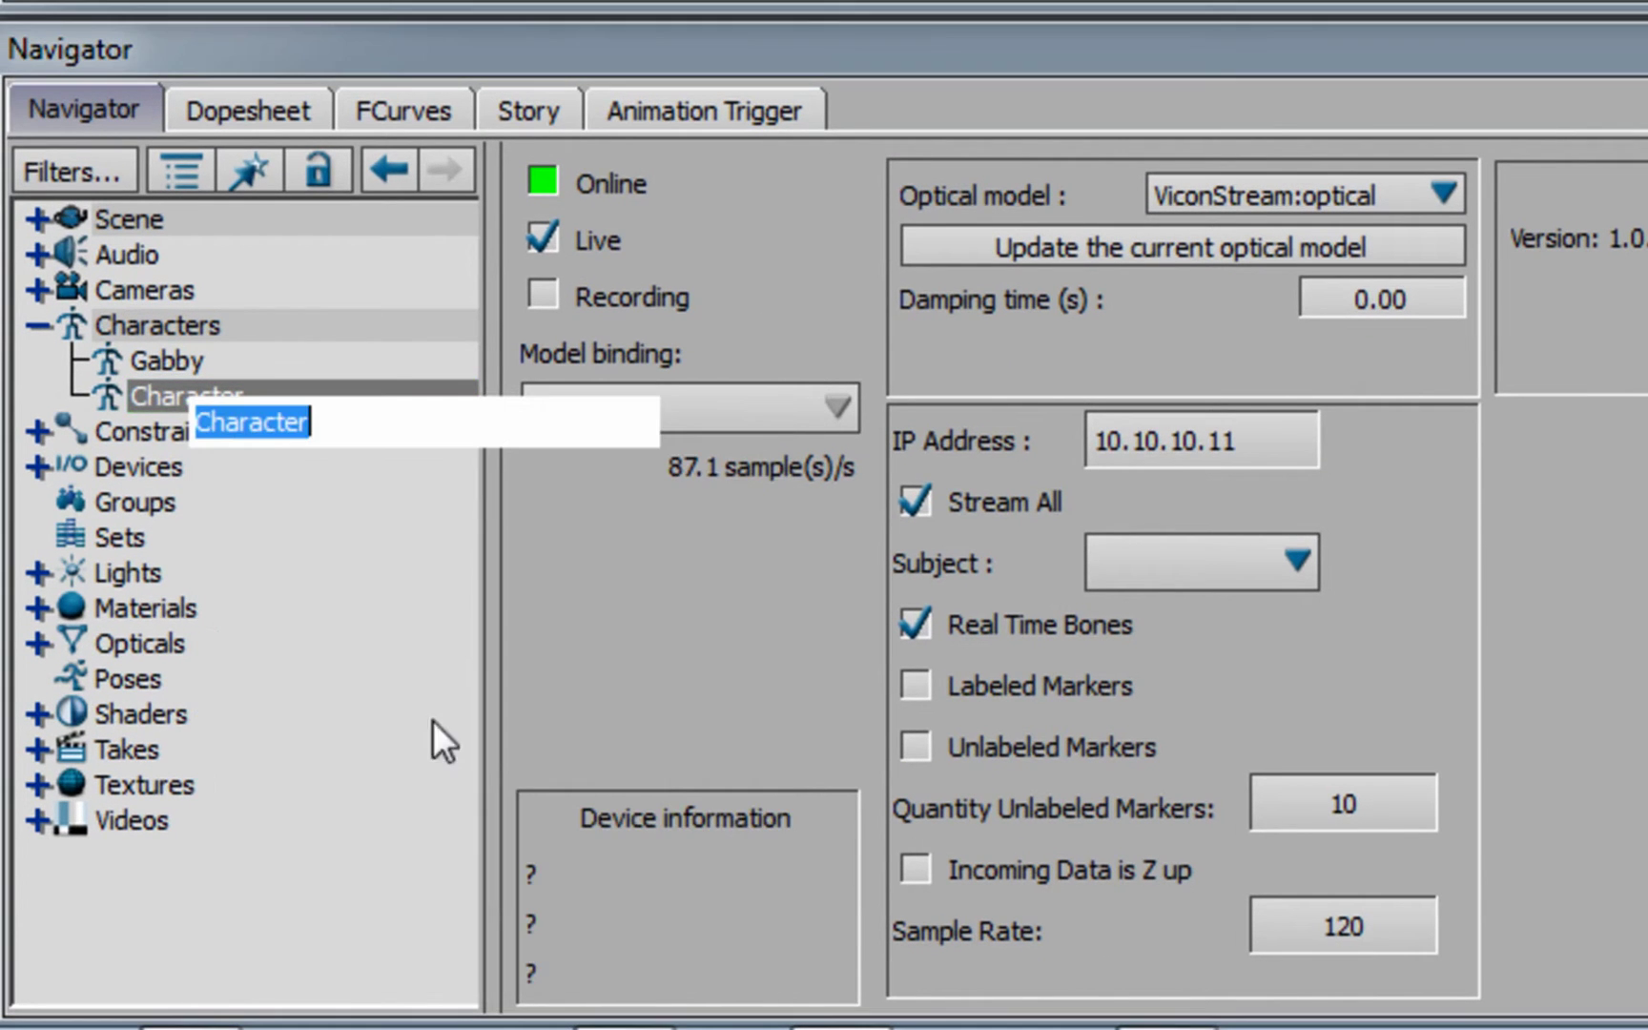
pyautogui.write('Alien')
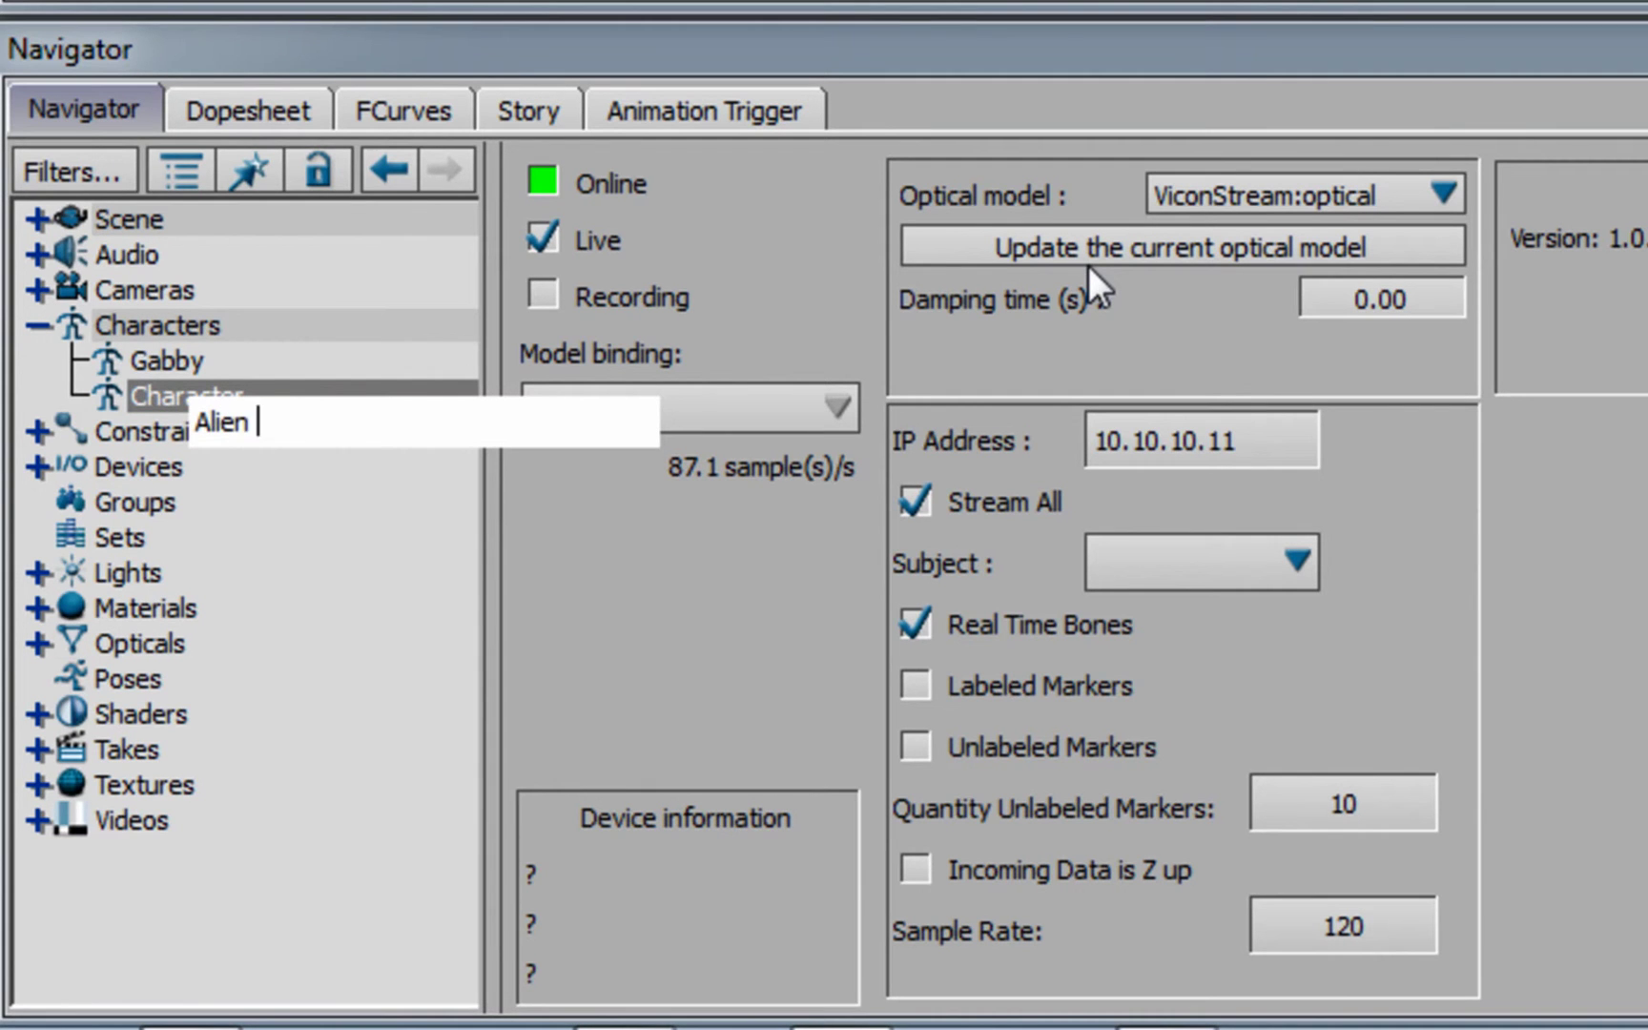
pyautogui.write('_Girl')
pyautogui.press('Return')
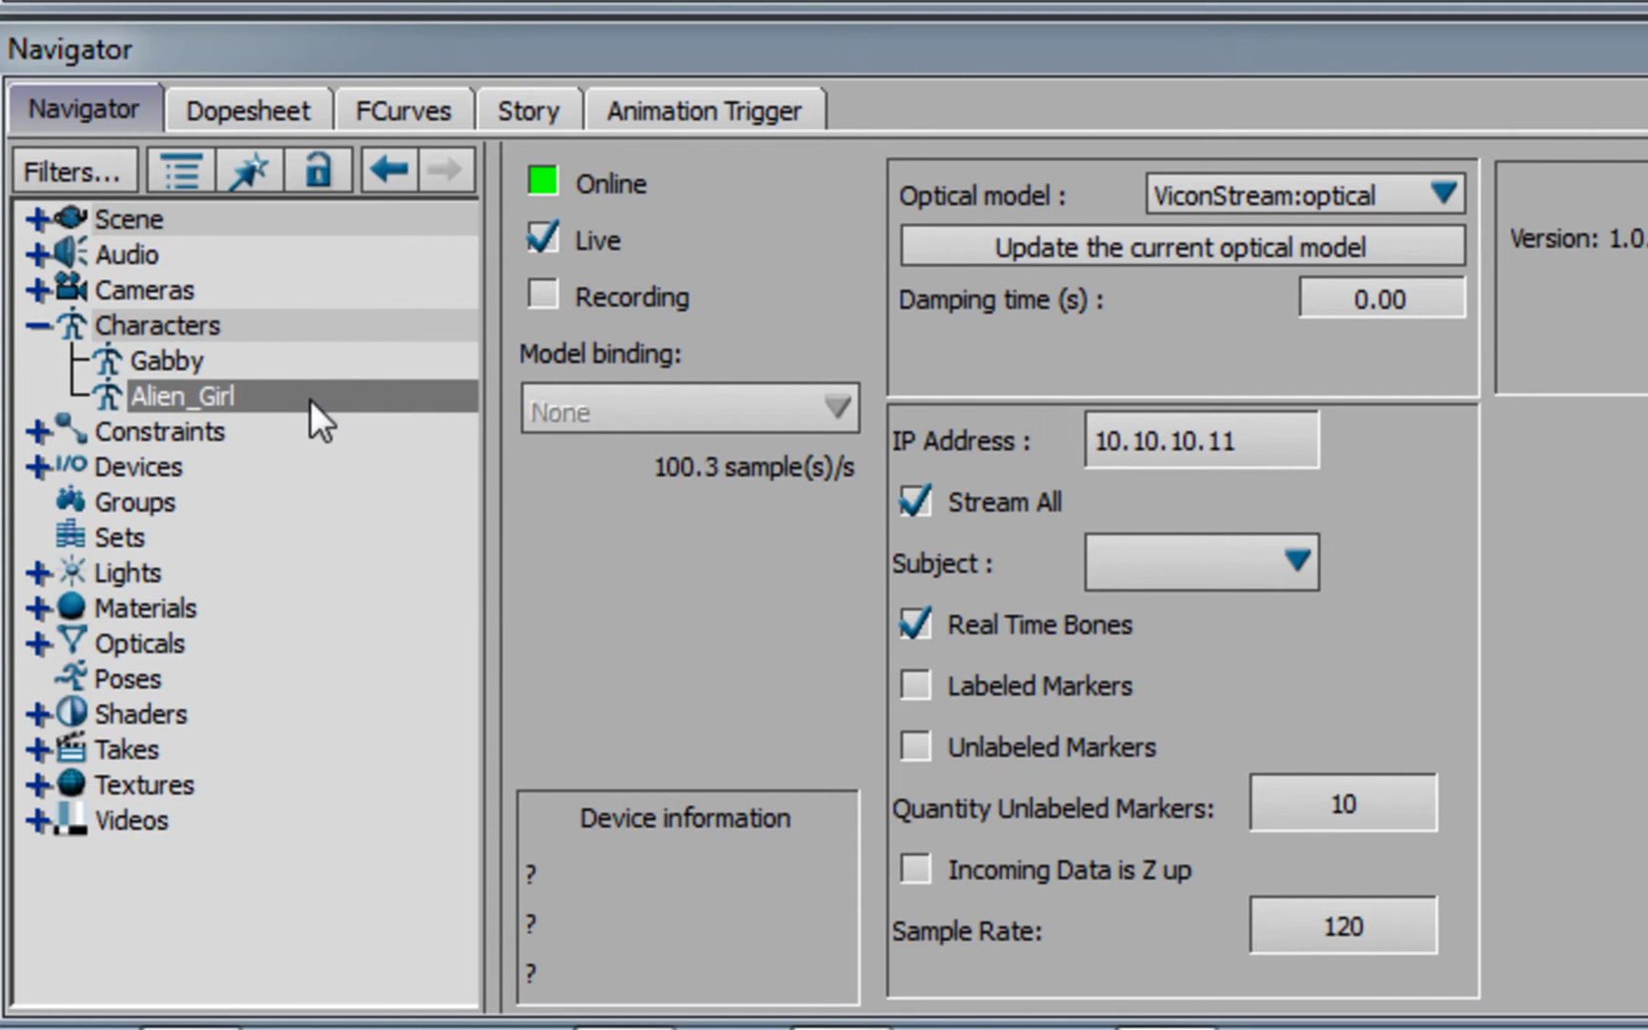
# - Drive the Alien_Girl character with Character Input from source Gabby, make it active and enable Match Source
pyautogui.click(223, 399)
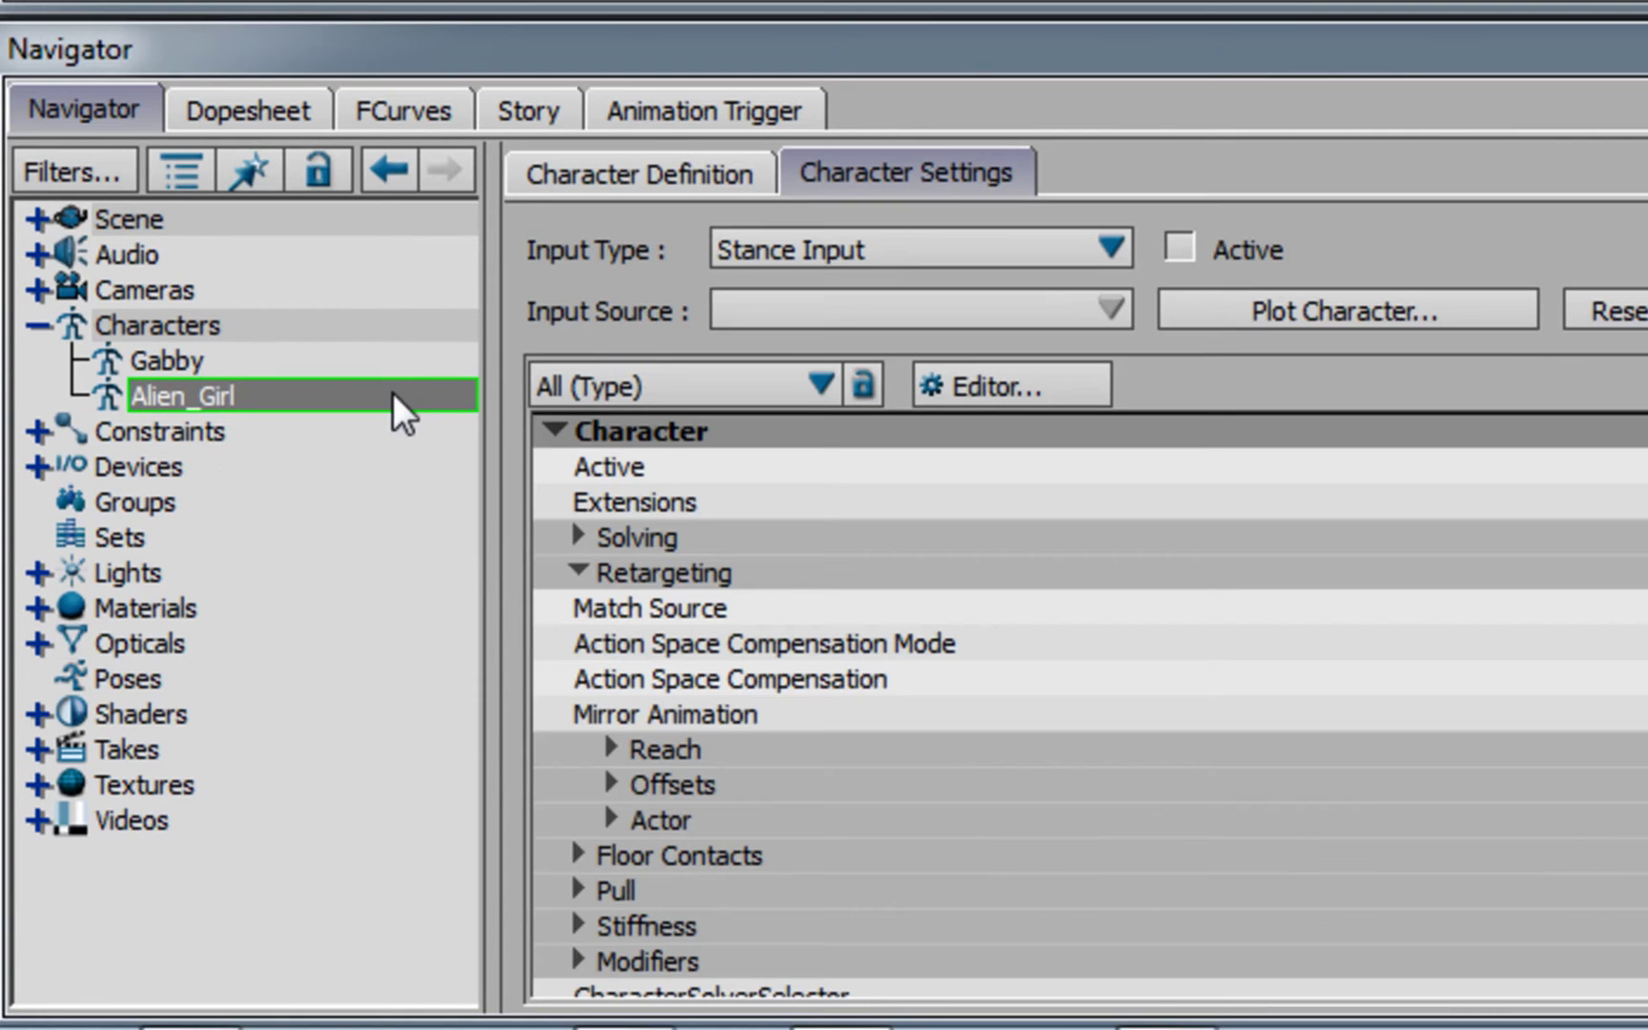
pyautogui.click(843, 253)
pyautogui.click(838, 326)
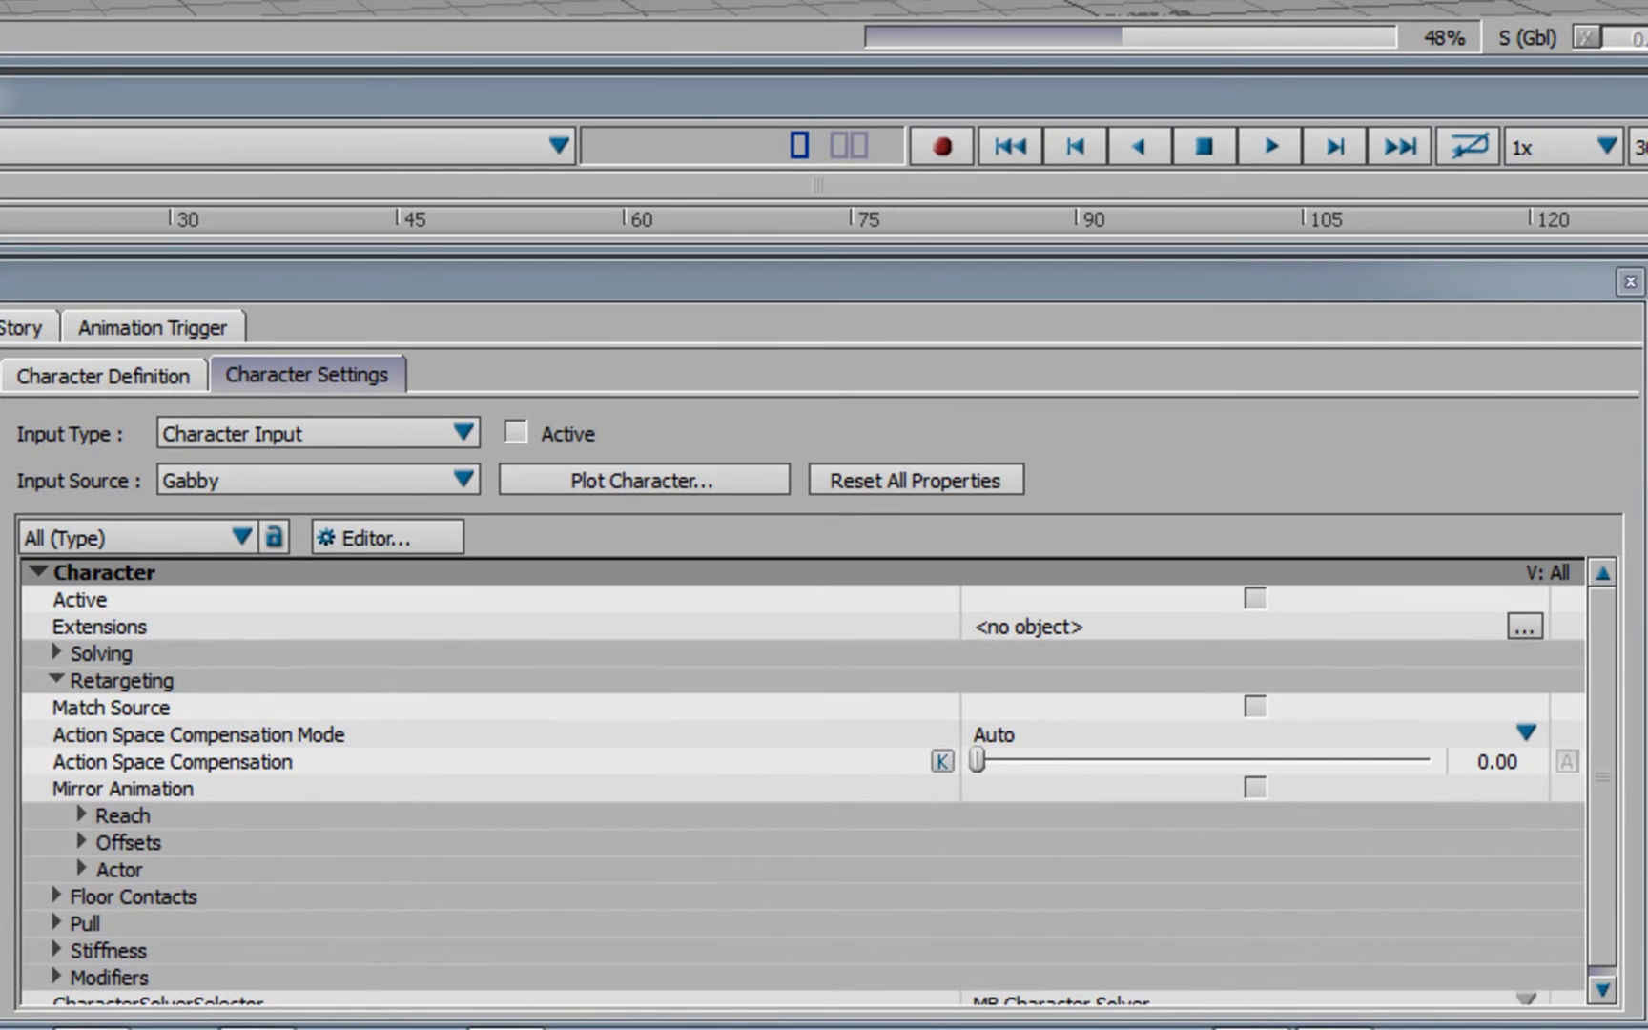
pyautogui.click(515, 433)
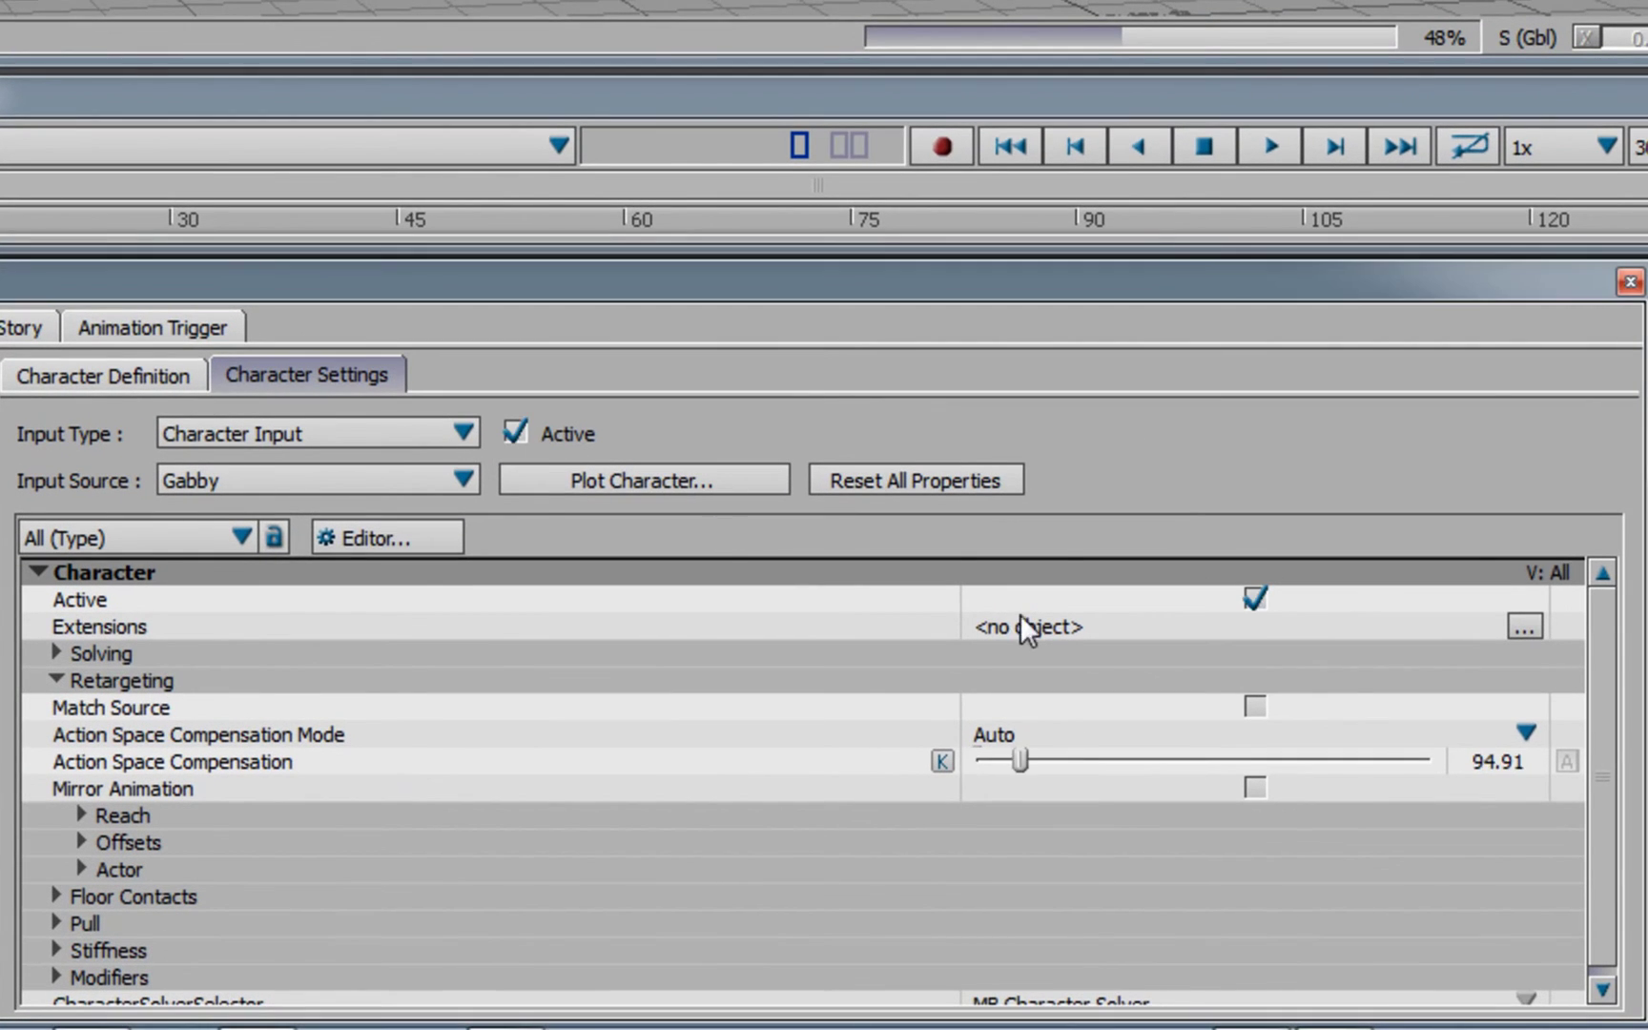
pyautogui.click(1260, 708)
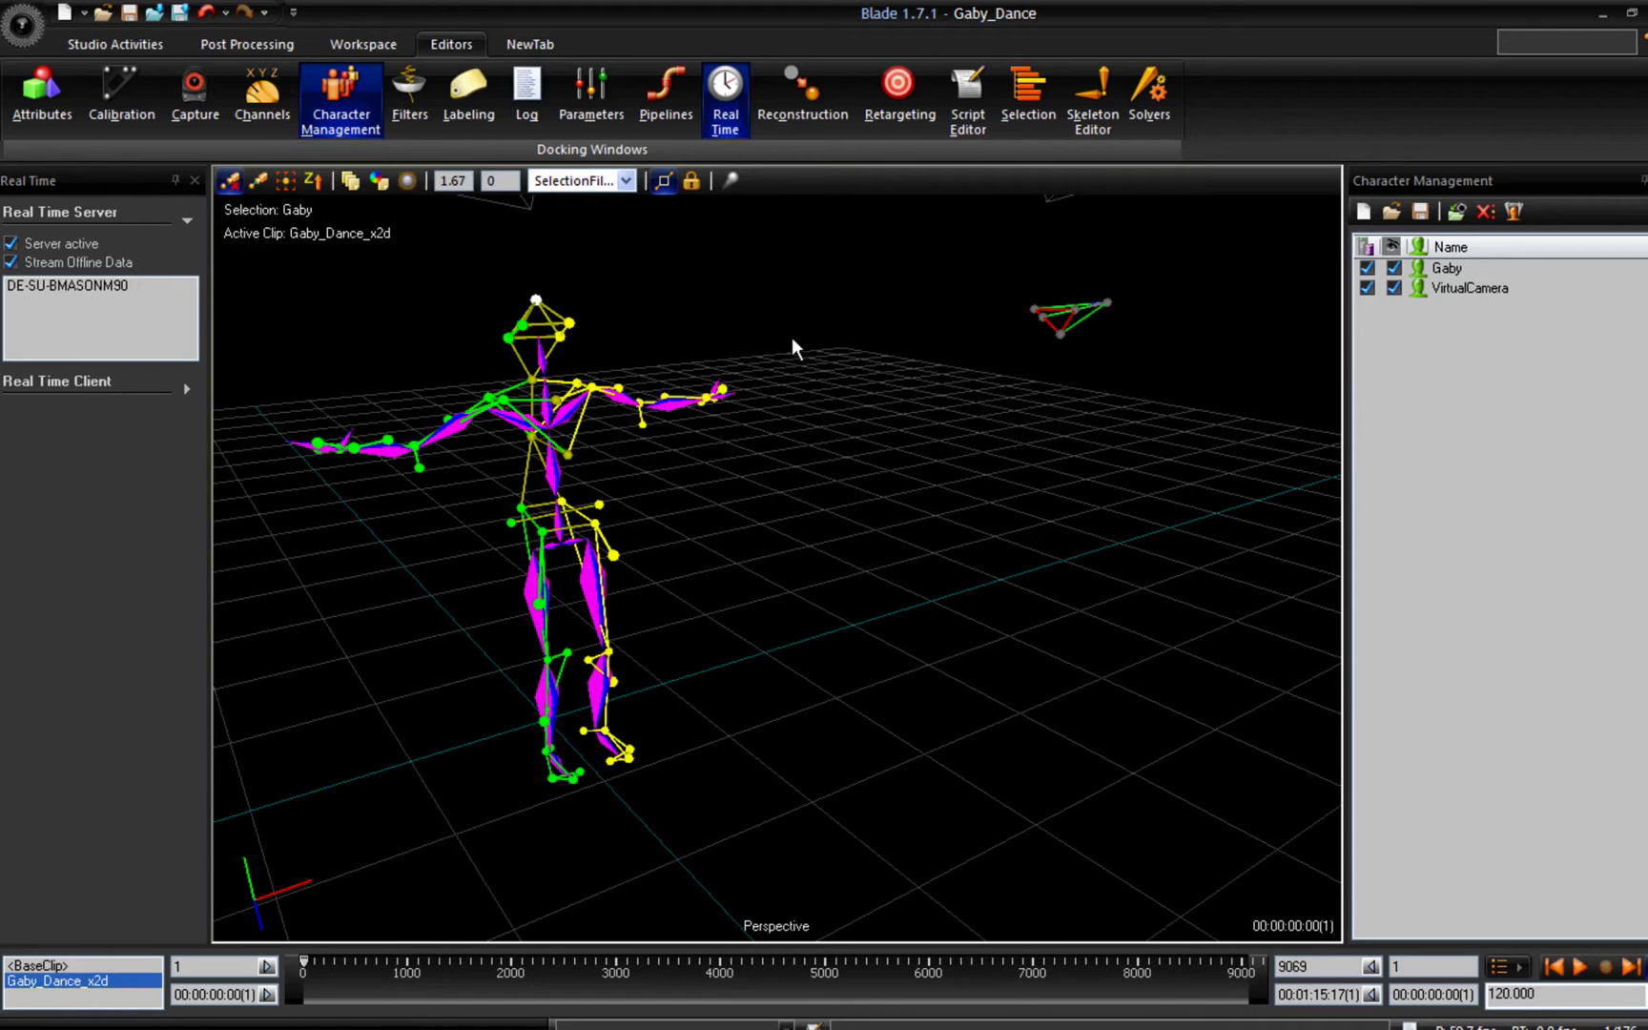
# - Switch to Vicon Blade and play the Gaby_Dance clip to stream its motion
pyautogui.click(1575, 966)
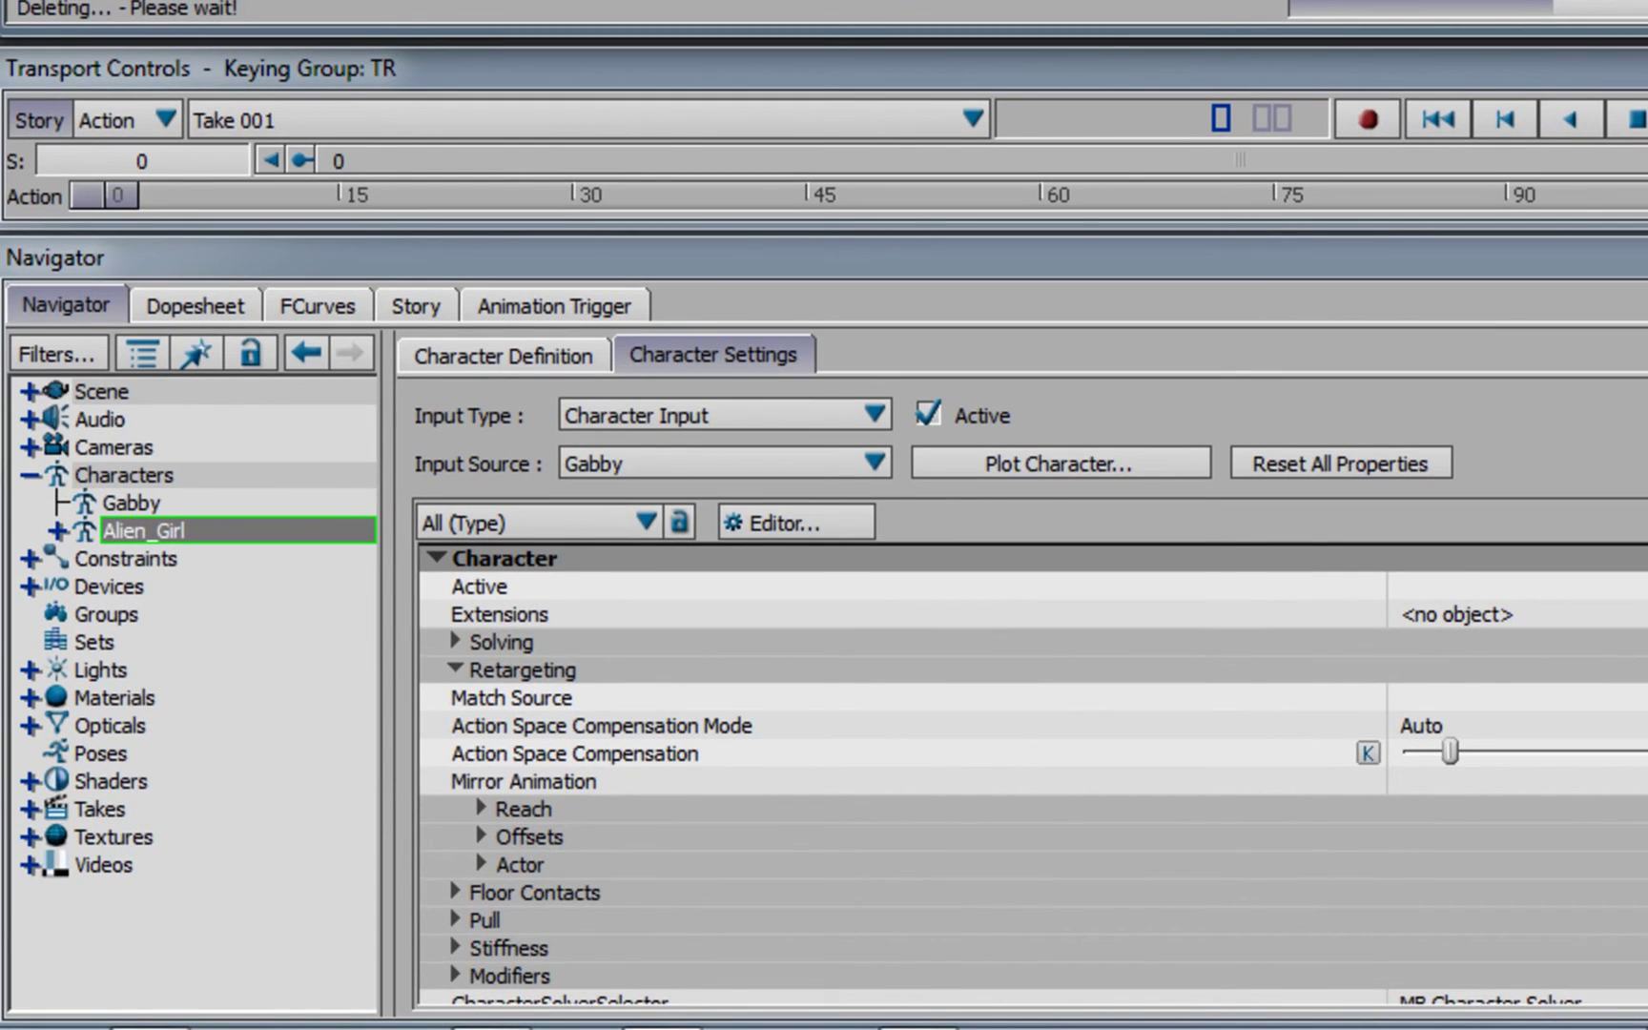
# - Back in MotionBuilder, open the settings of the ViconStream device in the Navigator
pyautogui.click(104, 588)
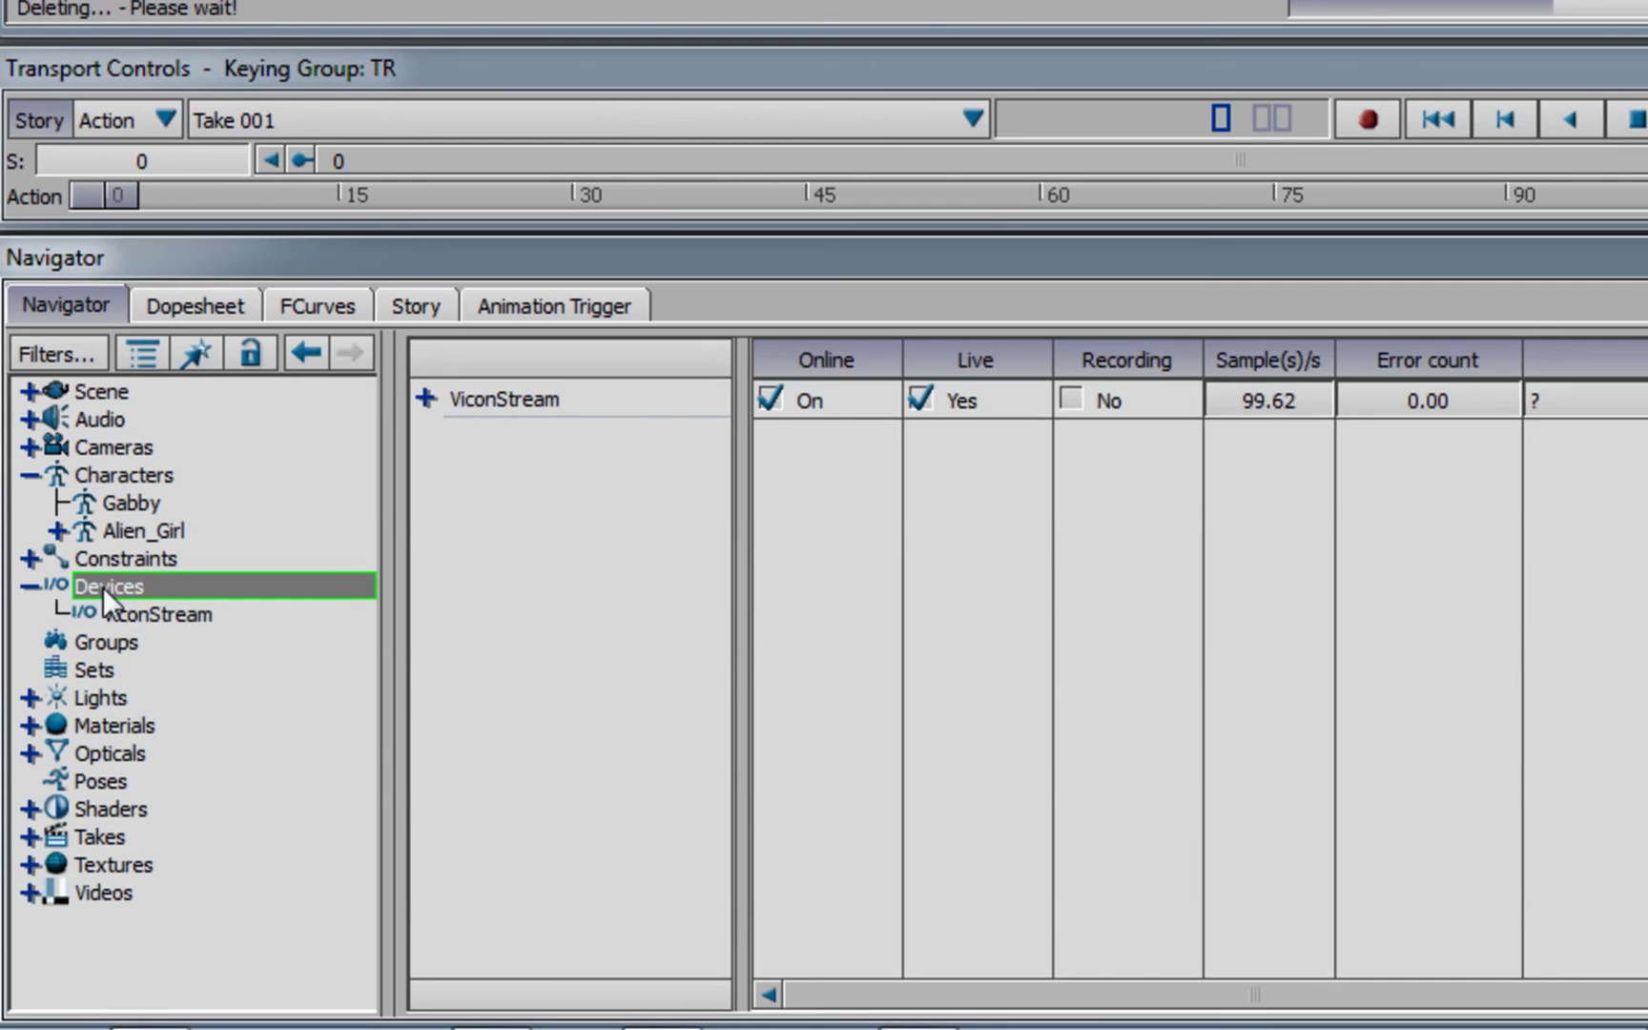
pyautogui.click(151, 618)
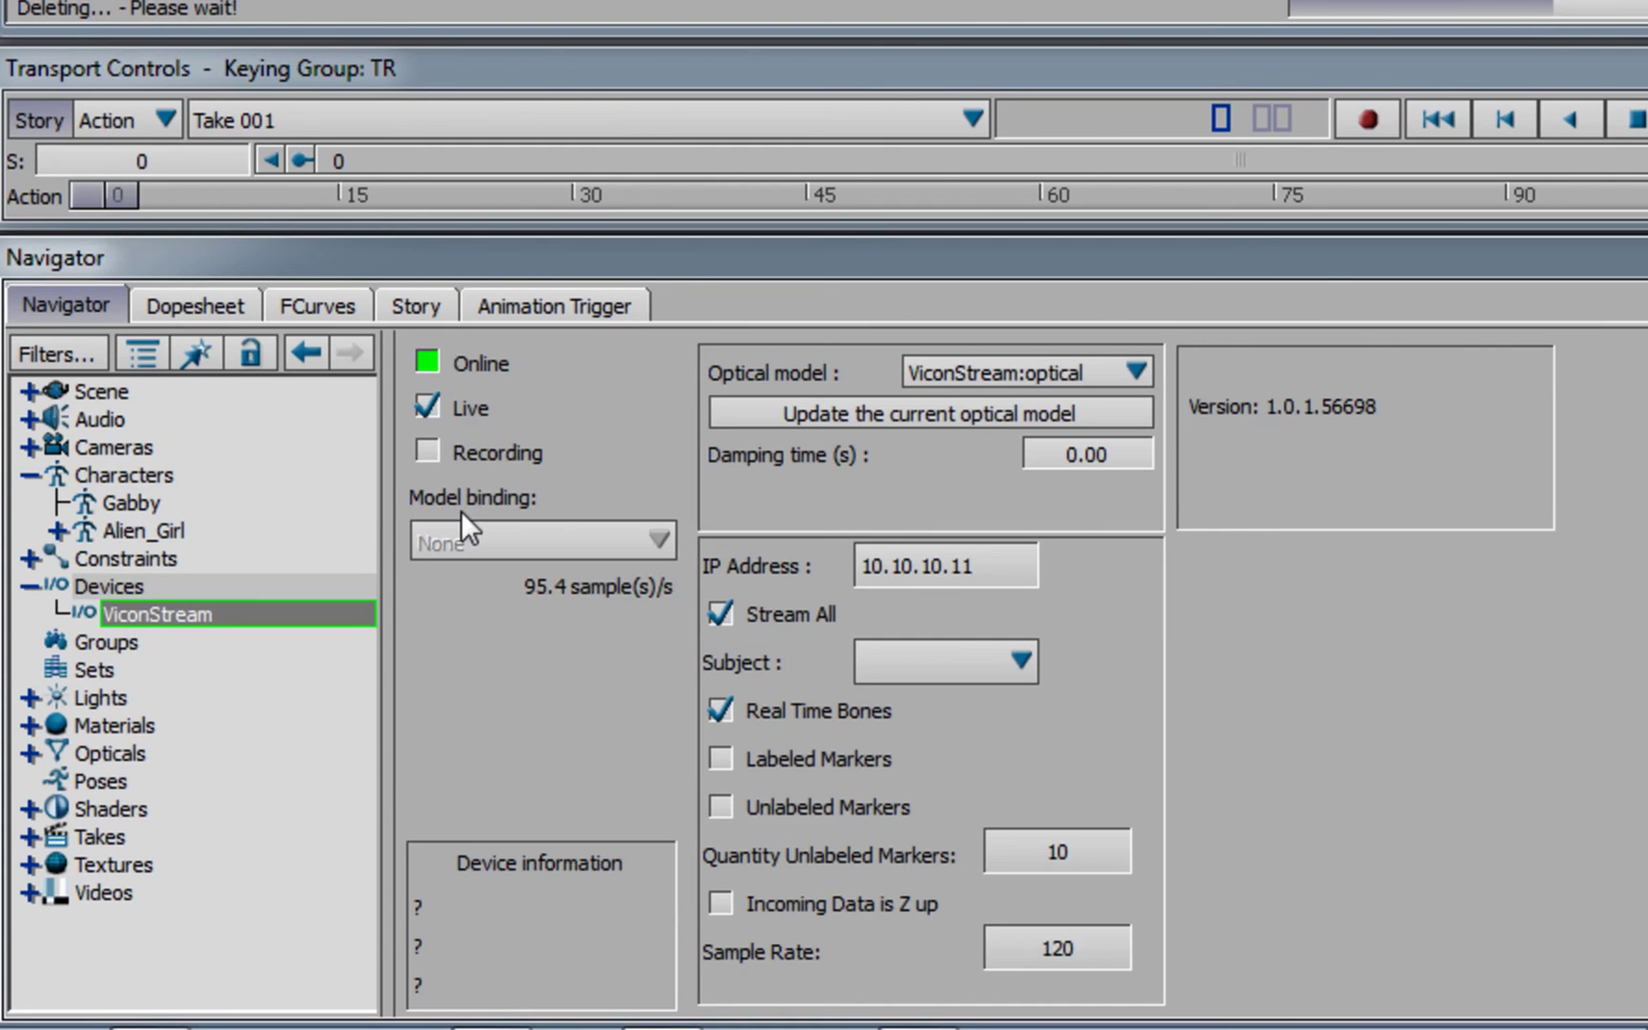